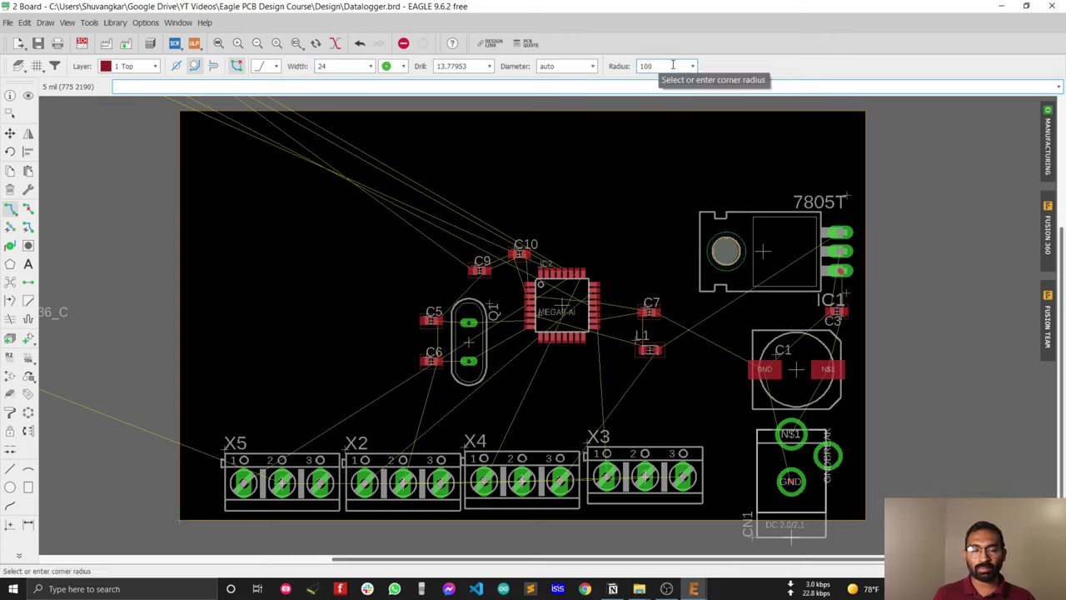
# Step: Change the route trace width from 24 to 6
pyautogui.click(370, 65)
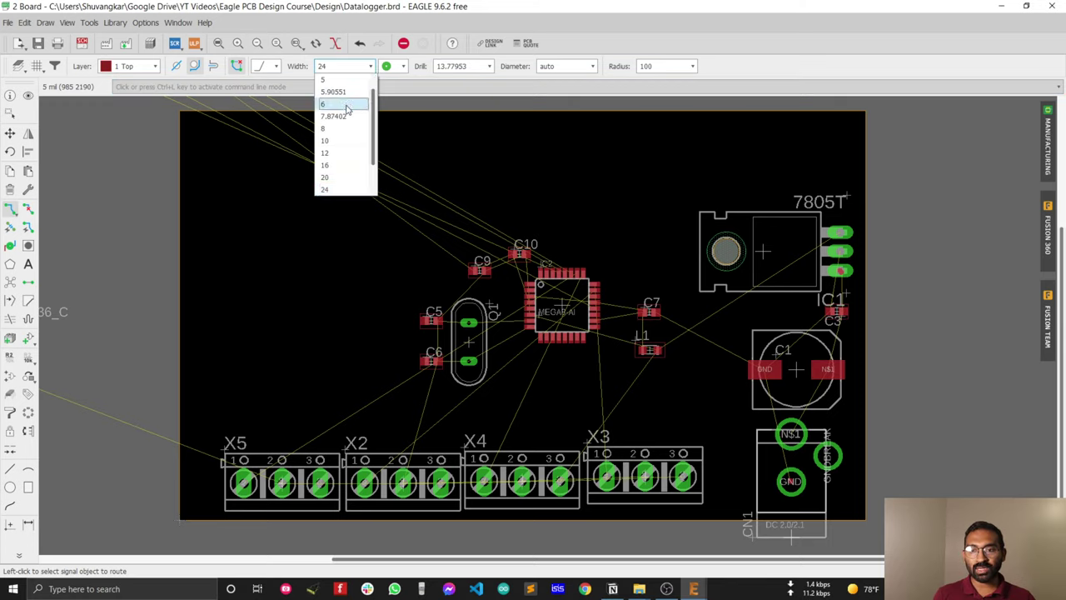
pyautogui.click(346, 107)
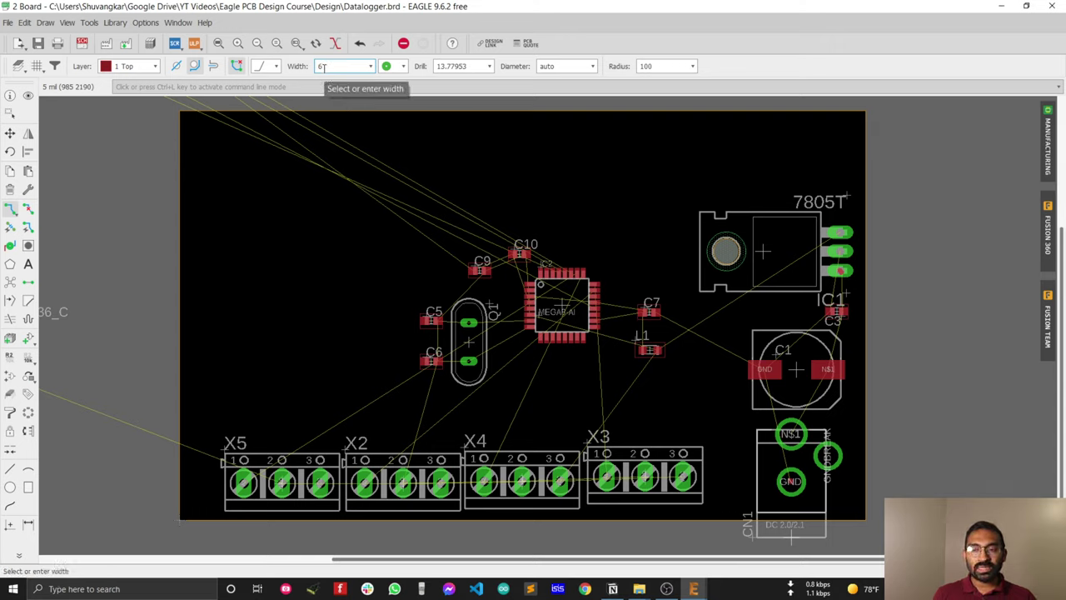
pyautogui.rightClick(38, 67)
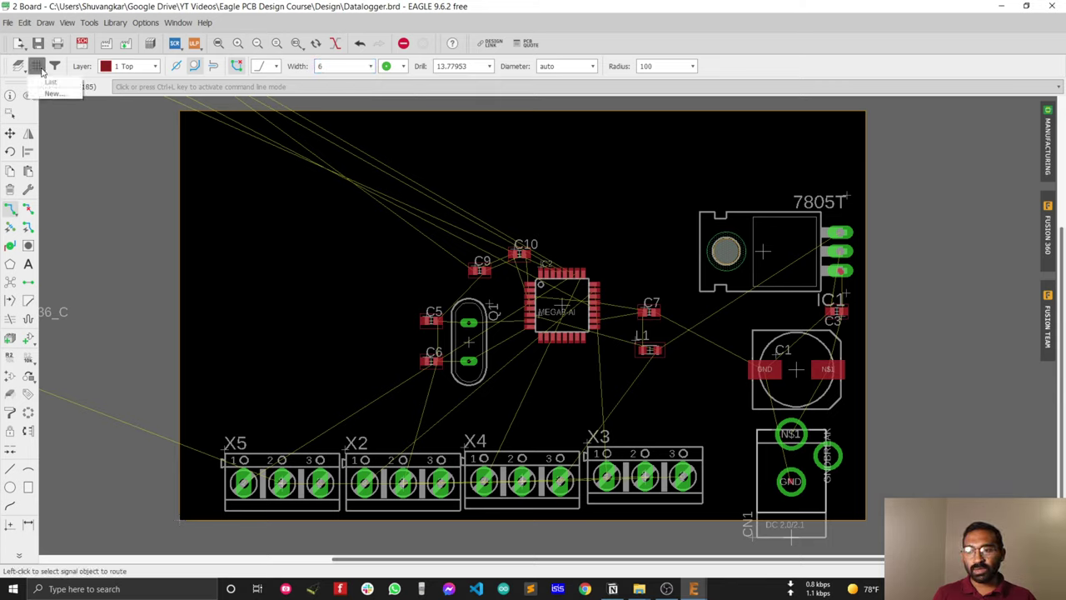
pyautogui.click(36, 68)
# Step: Confirm the 5 mil grid in the Grid dialog and return to routing
pyautogui.click(36, 68)
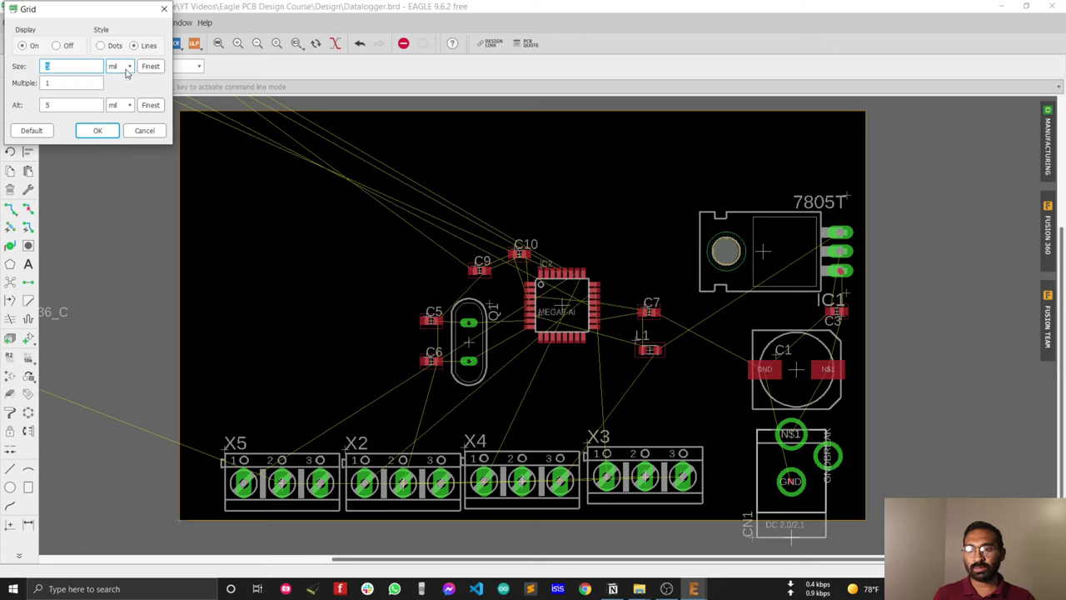
pyautogui.click(97, 130)
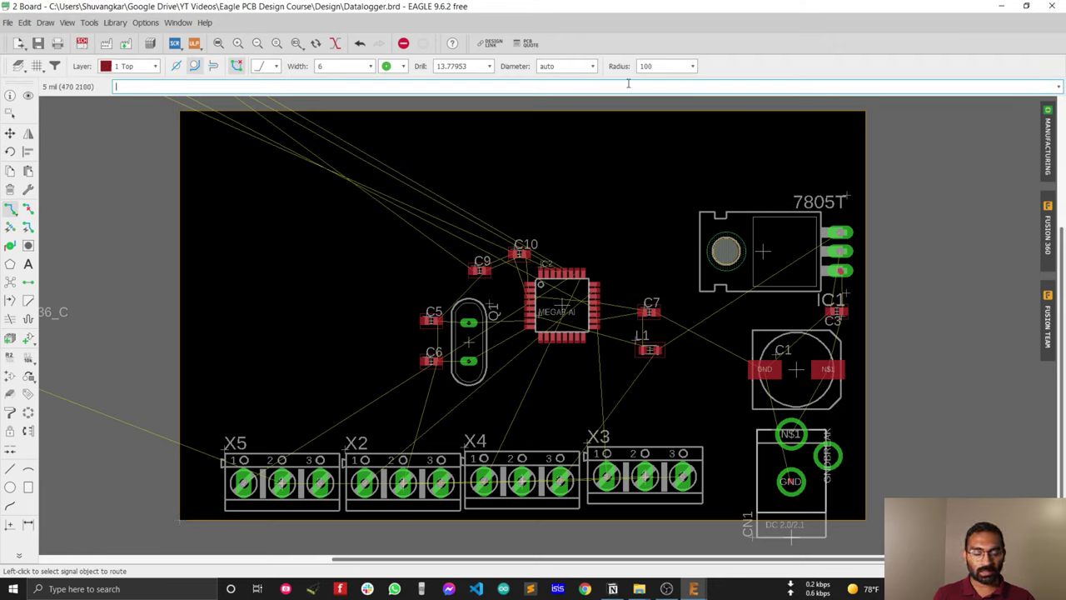
pyautogui.click(37, 69)
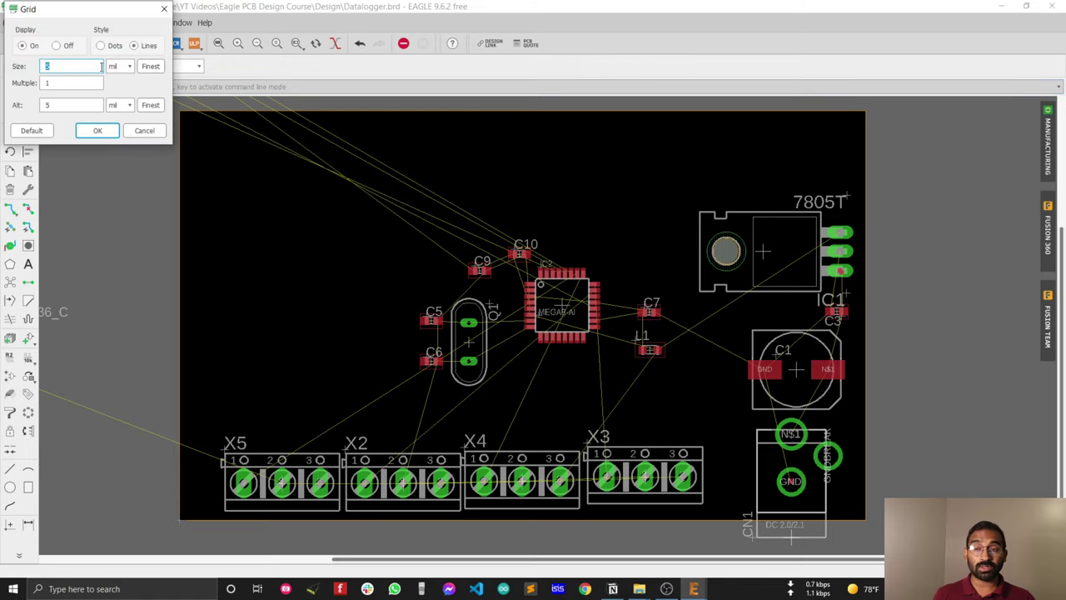
pyautogui.click(97, 132)
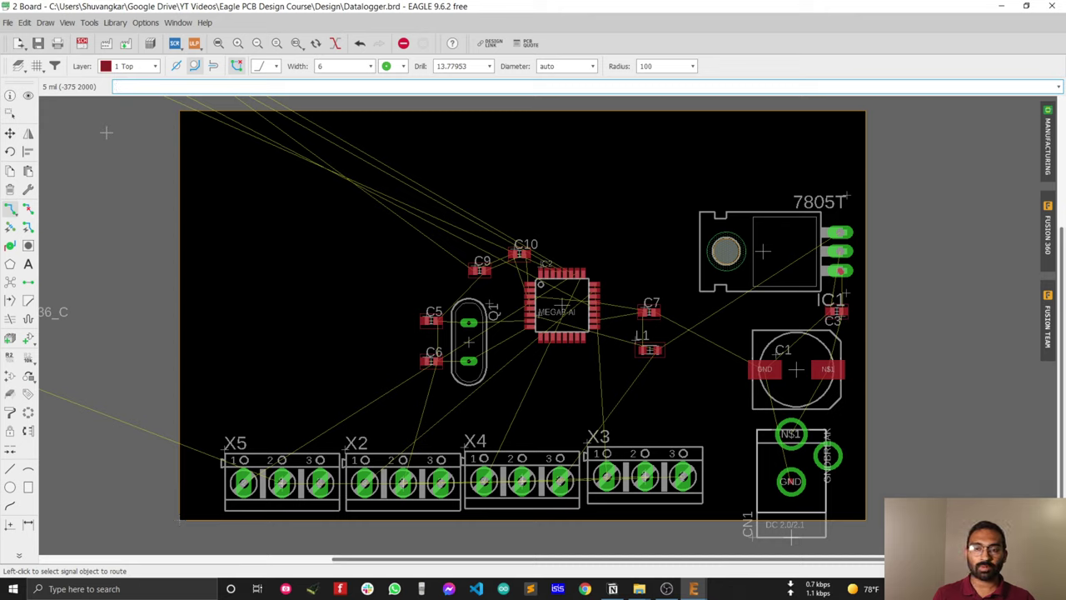
pyautogui.click(36, 65)
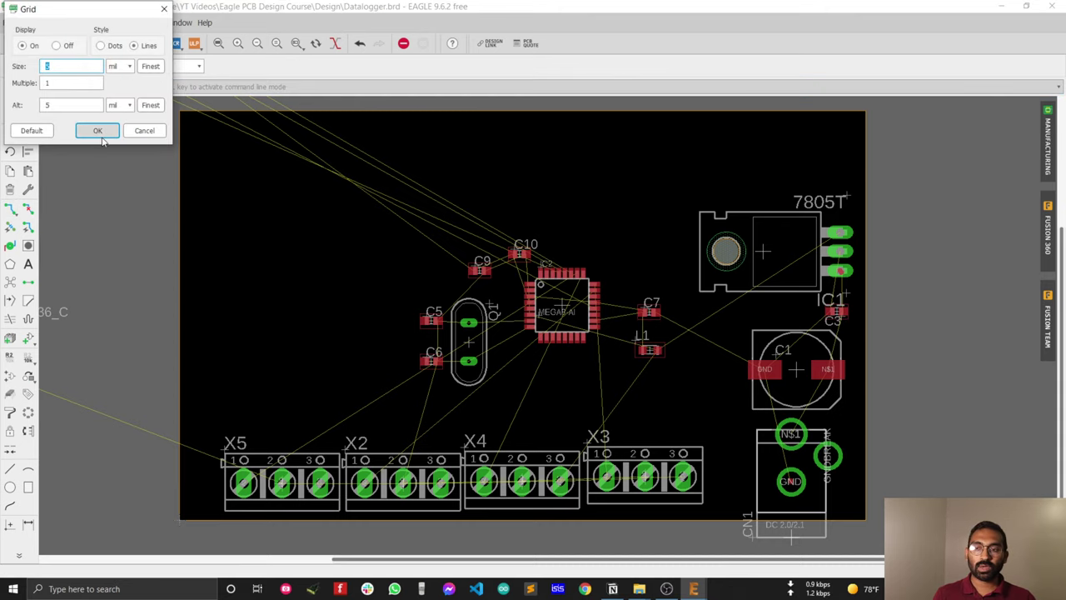
pyautogui.click(97, 131)
pyautogui.click(10, 209)
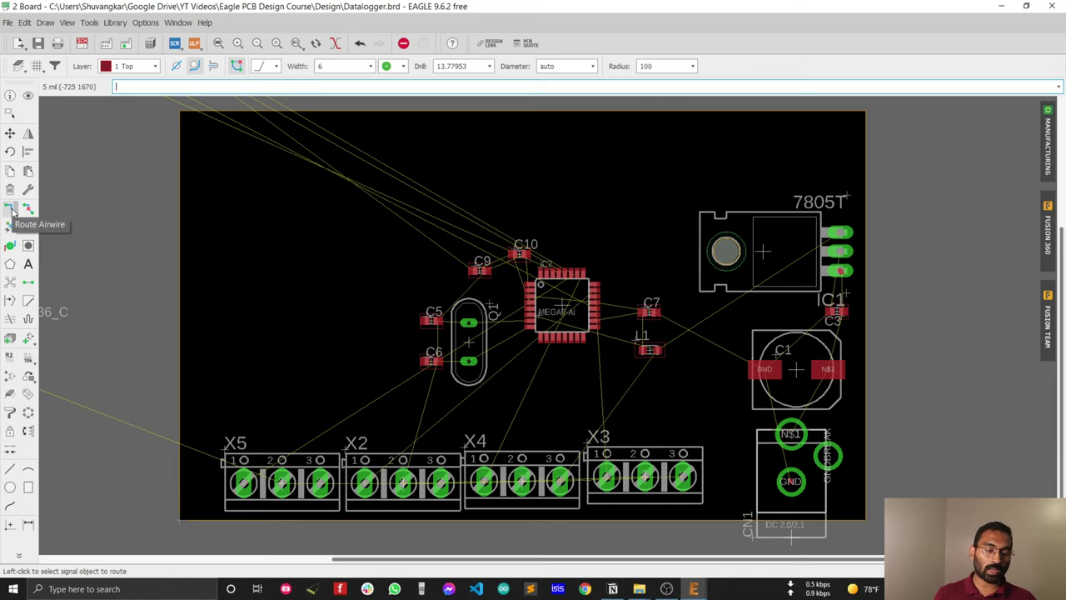
# Step: Route a thin N$1 trace from CN1's N$1 pad, with one bend, to C1's N$1 pad
pyautogui.scroll(1, 793, 434)
pyautogui.click(793, 434)
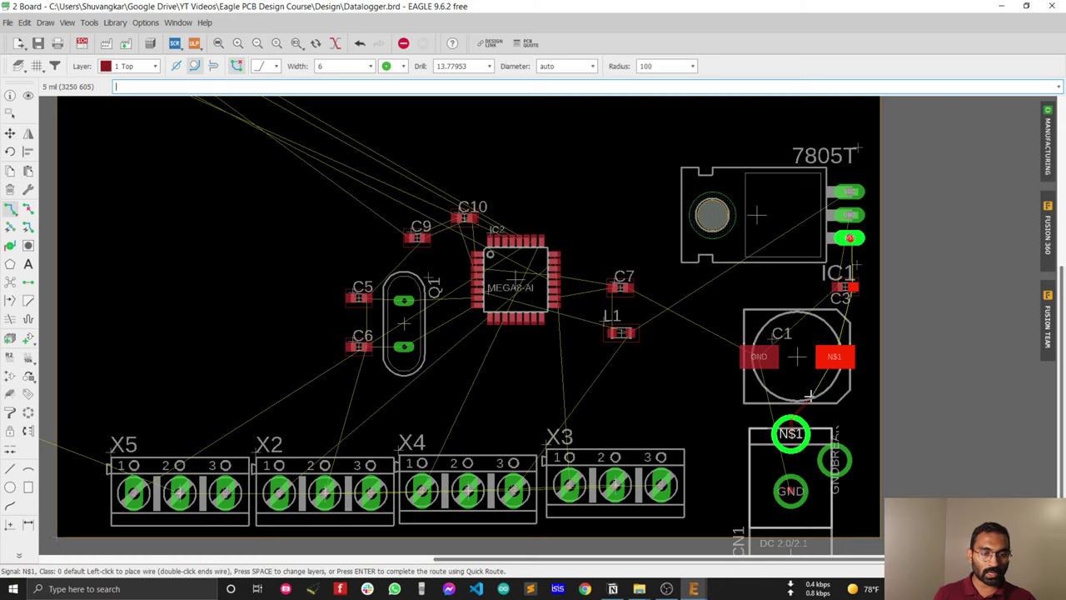
pyautogui.scroll(1, 807, 397)
pyautogui.scroll(2, 809, 397)
pyautogui.scroll(-2, 837, 387)
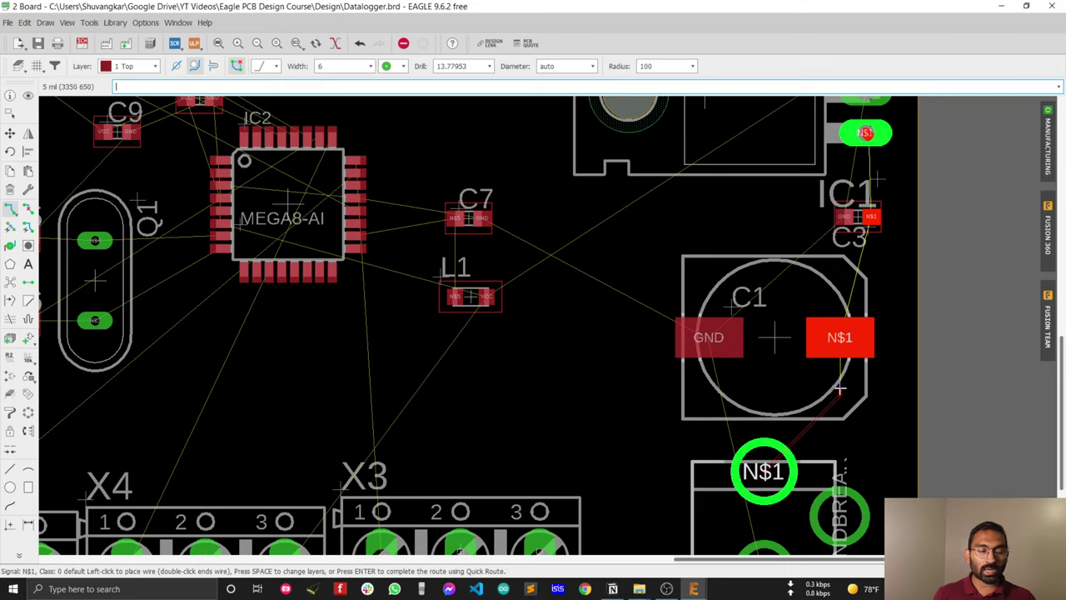
pyautogui.click(839, 388)
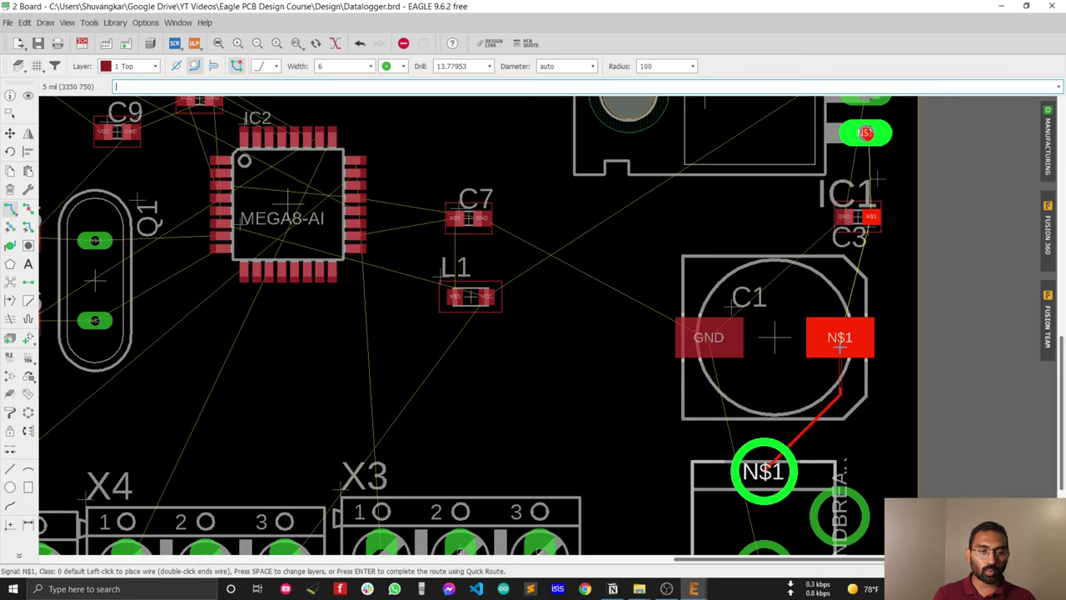
pyautogui.click(839, 339)
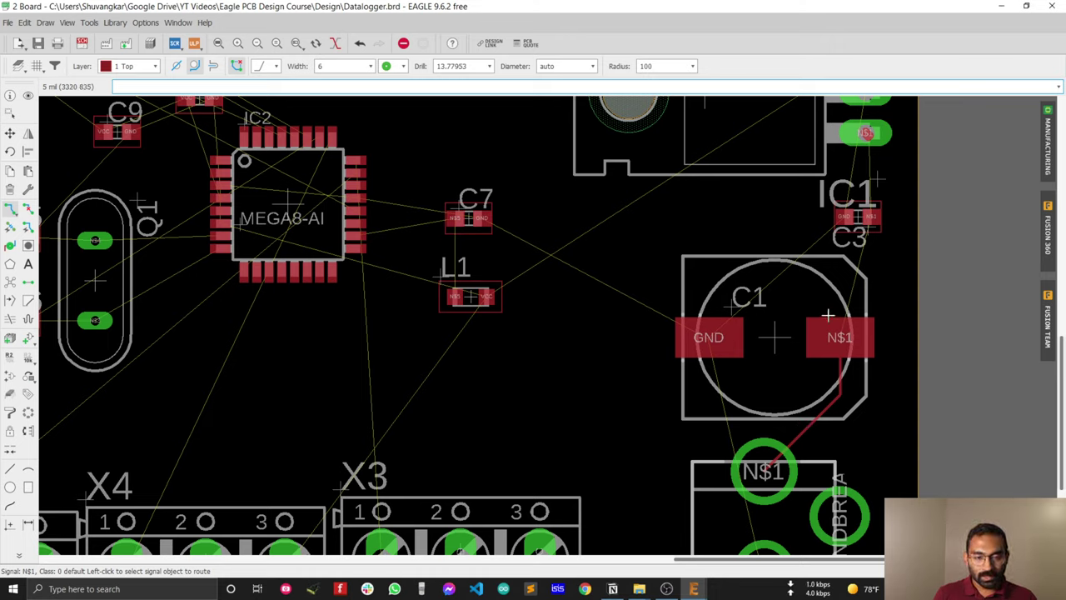
# Step: Route the N$1 trace from C1's N$1 pad to IC1's N$1 pad
pyautogui.scroll(2, 853, 303)
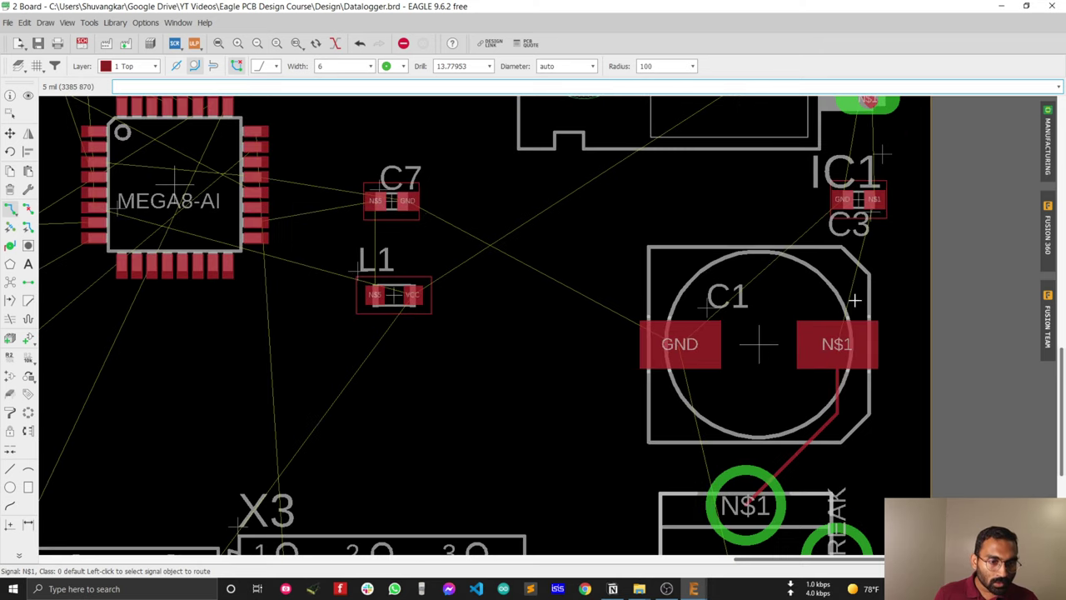
pyautogui.click(833, 353)
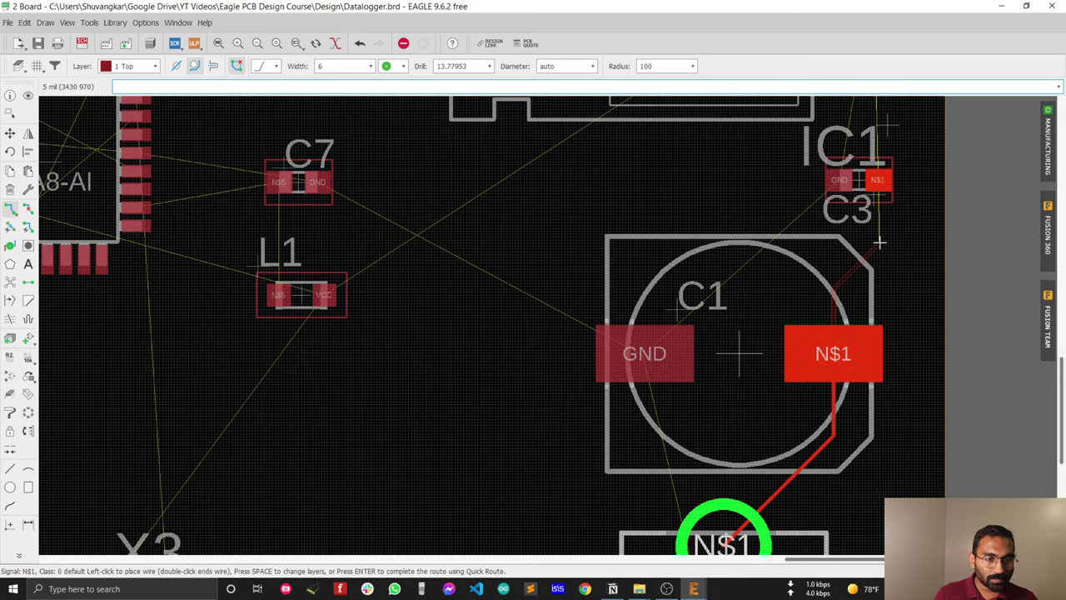
pyautogui.click(878, 179)
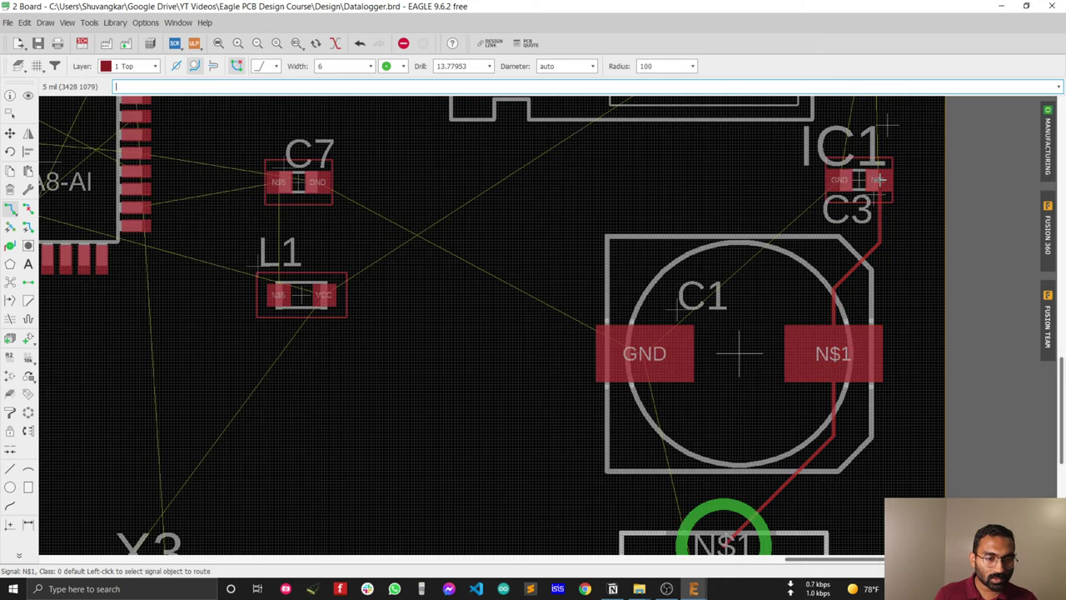
pyautogui.scroll(-4, 866, 208)
pyautogui.scroll(1, 807, 383)
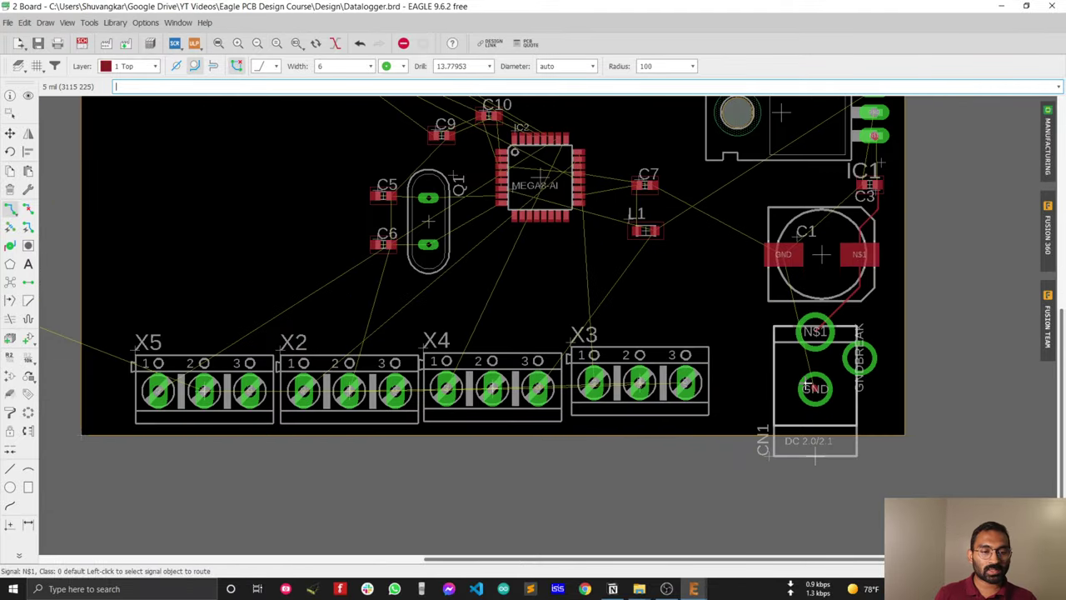
# Step: Route a GND trace from CN1's GND pad to C1's GND pad
pyautogui.scroll(2, 807, 383)
pyautogui.click(811, 386)
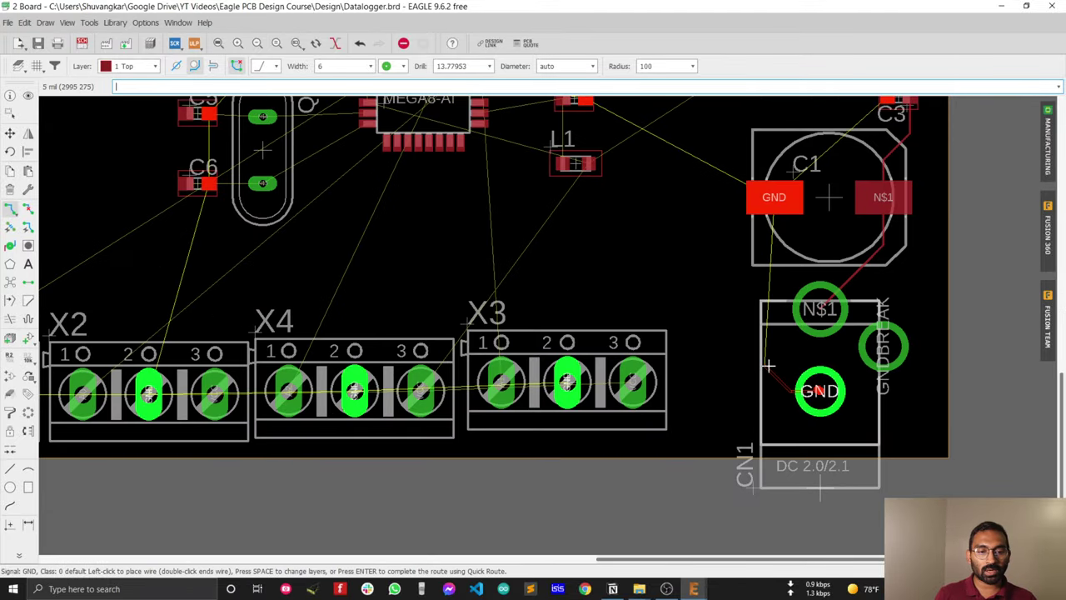
pyautogui.click(776, 198)
pyautogui.scroll(-2, 742, 384)
pyautogui.scroll(2, 742, 383)
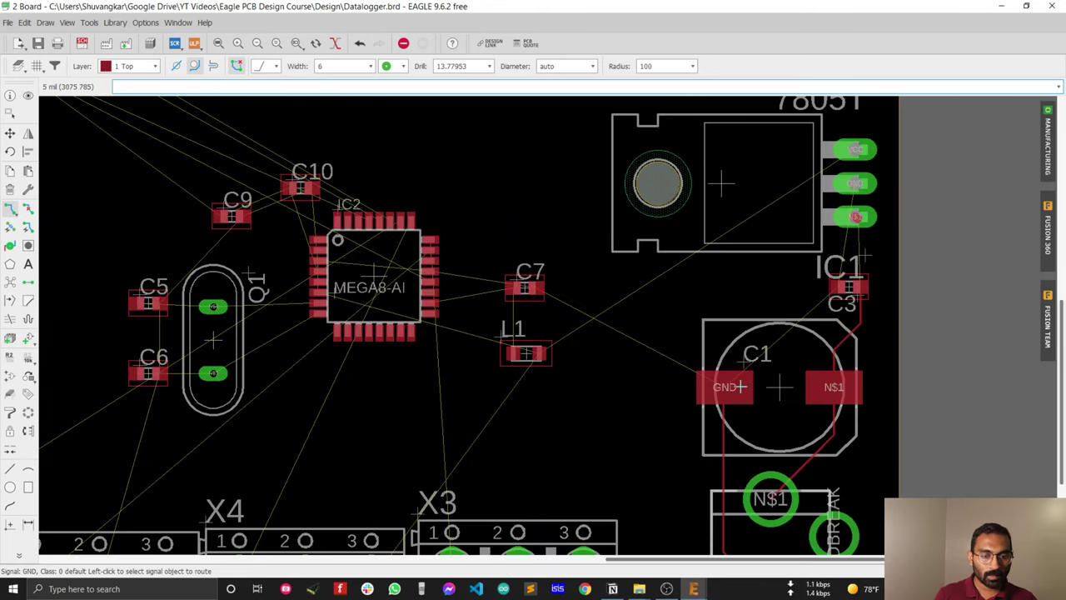
# Step: Start a GND trace from C1's GND pad toward IC1's GND pad
pyautogui.click(727, 395)
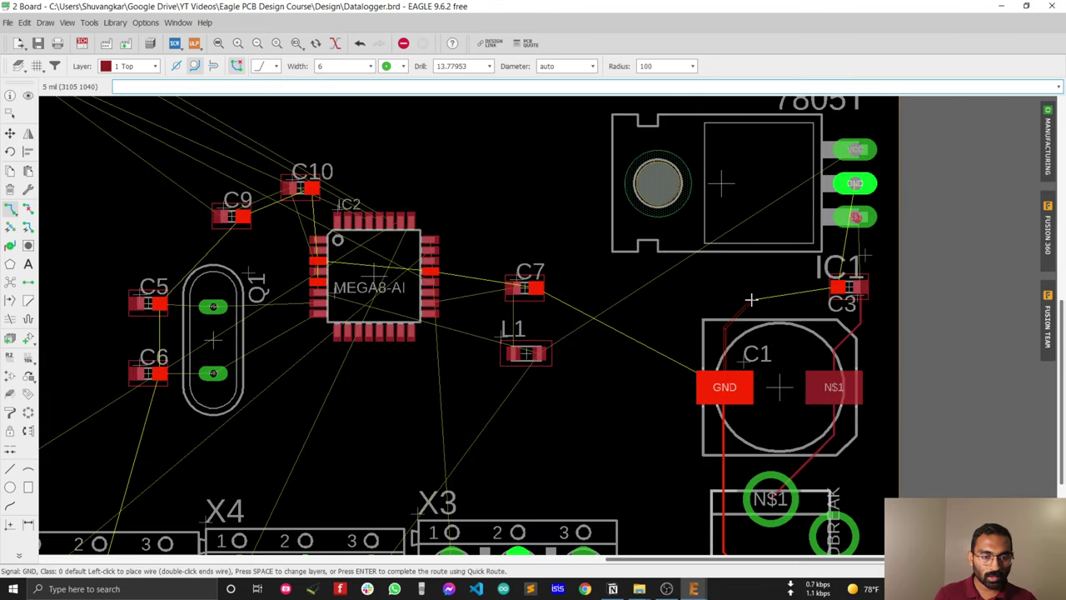
pyautogui.scroll(1, 750, 297)
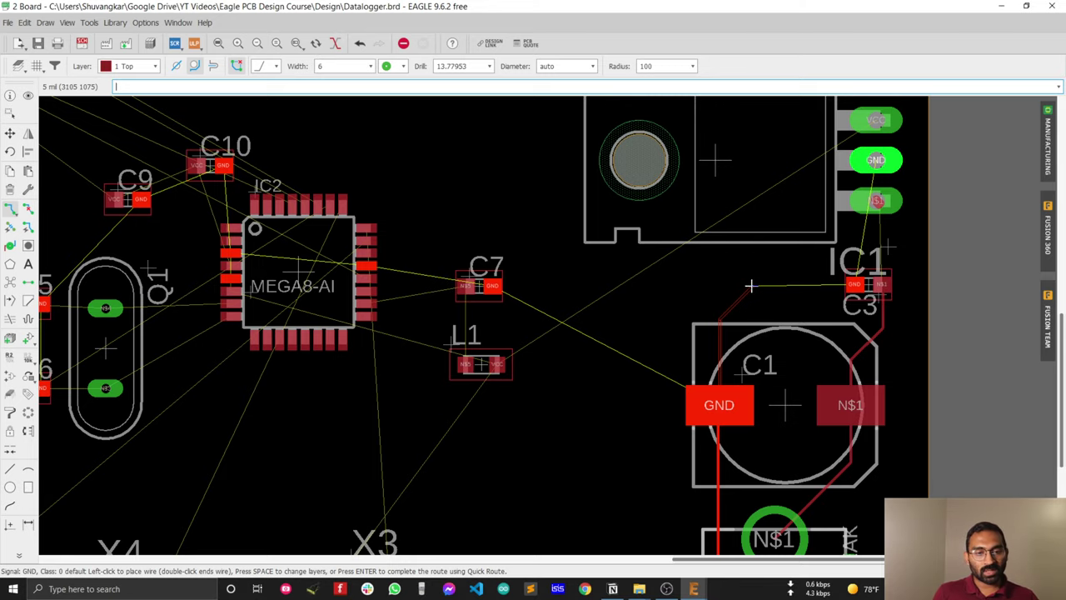
pyautogui.scroll(4, 795, 284)
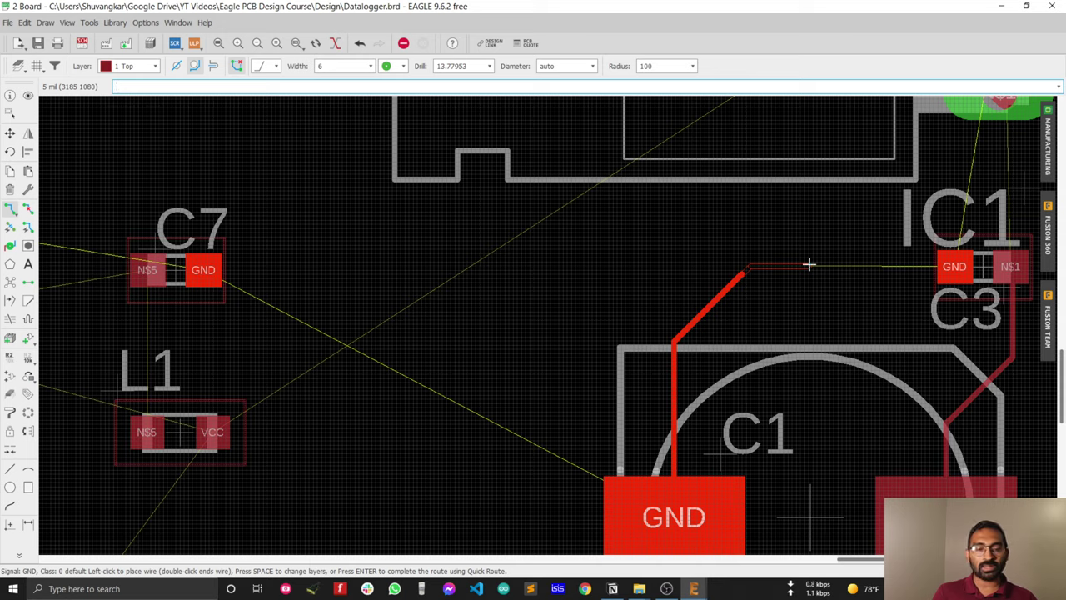
pyautogui.click(276, 69)
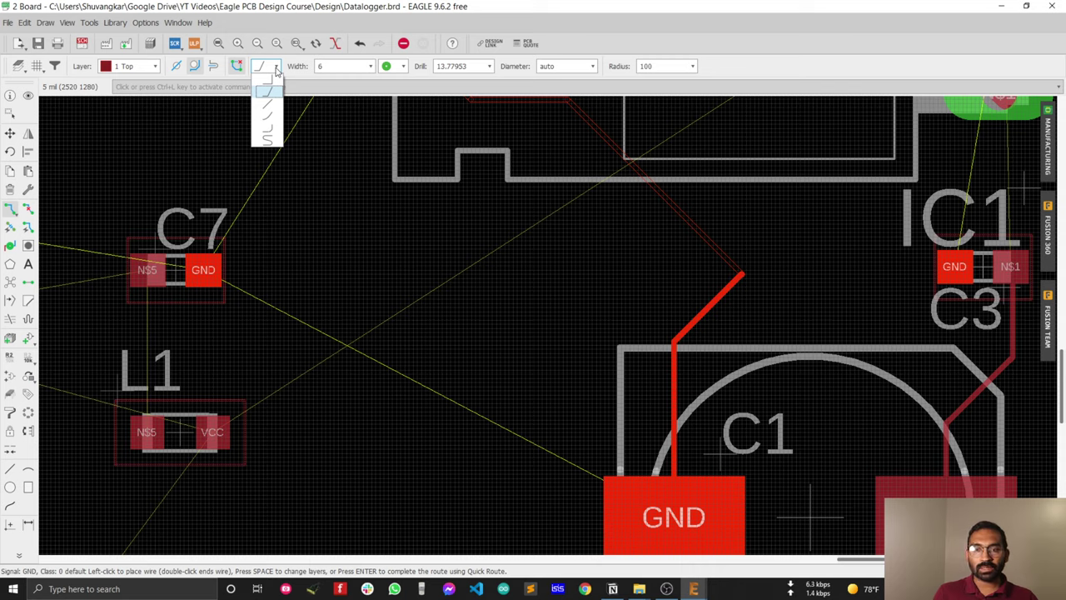
pyautogui.click(268, 80)
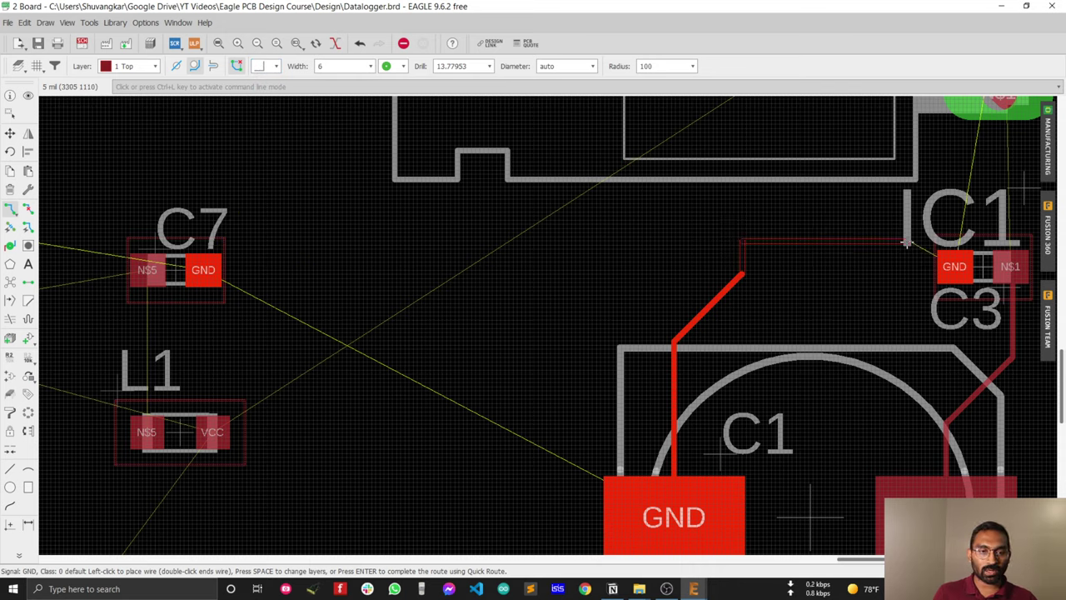
pyautogui.click(277, 69)
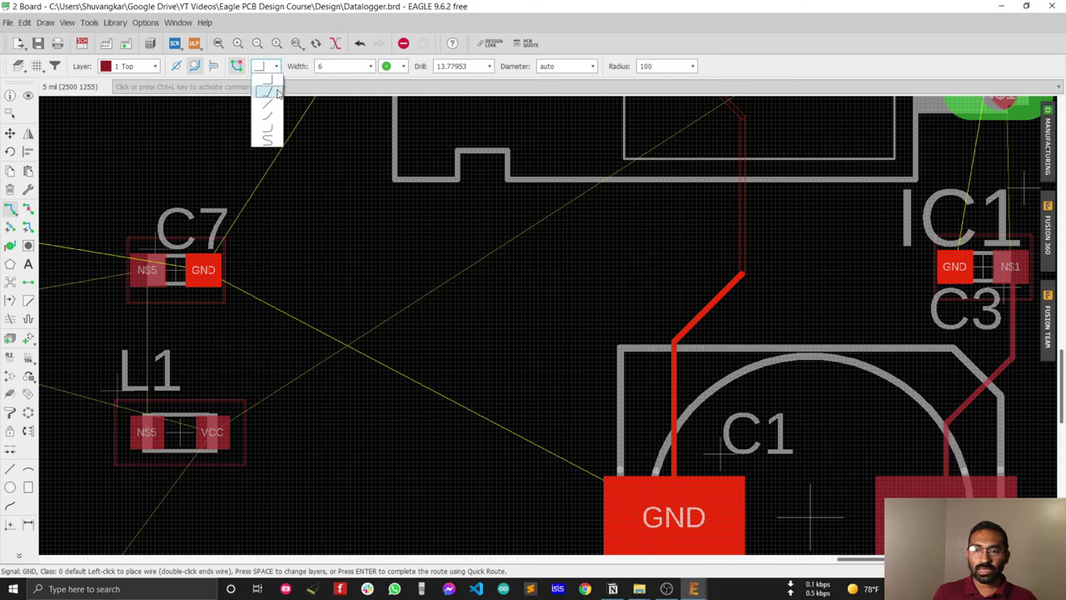
pyautogui.click(277, 92)
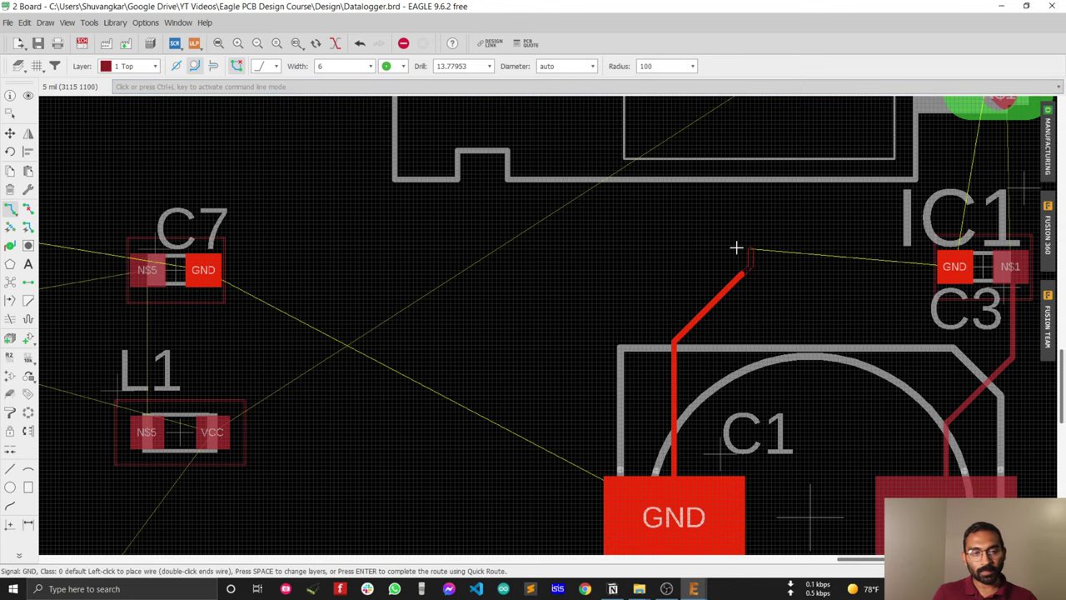
pyautogui.scroll(-3, 735, 247)
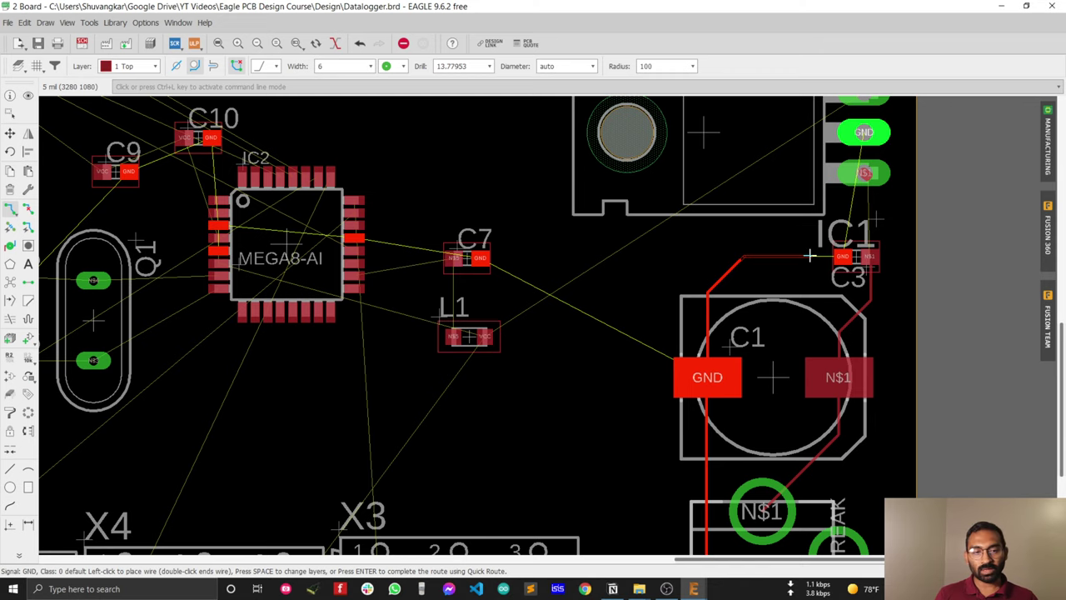
pyautogui.scroll(-2, 808, 257)
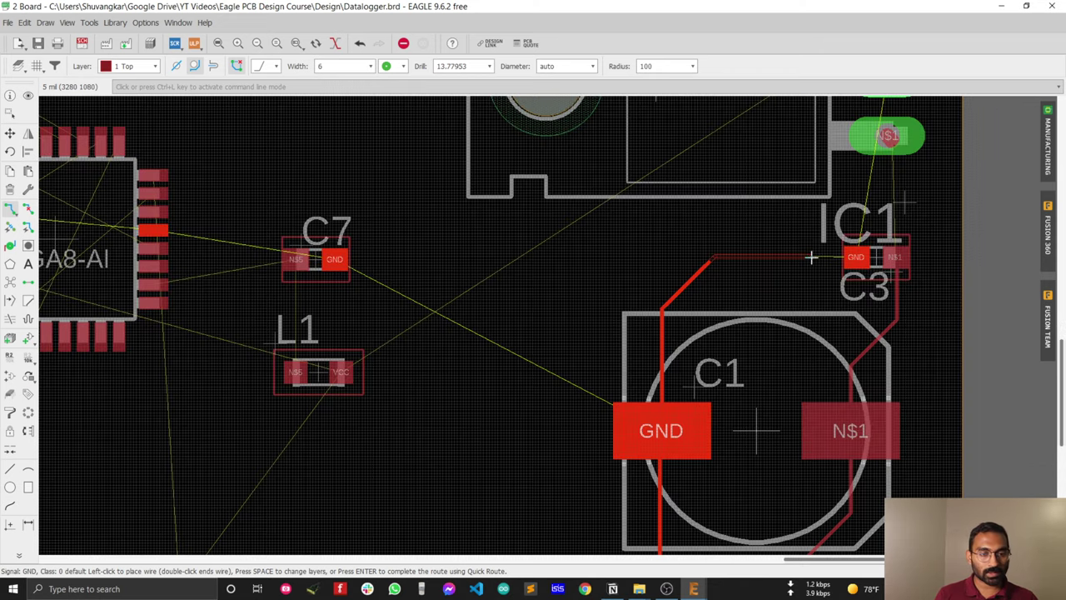
pyautogui.click(813, 262)
pyautogui.scroll(-2, 775, 246)
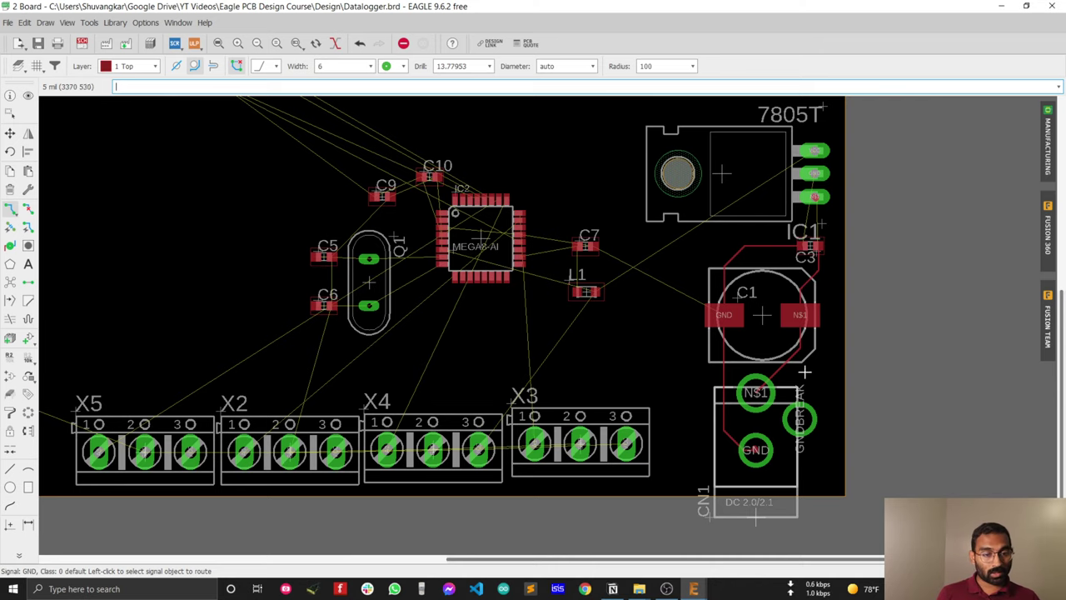
pyautogui.scroll(2, 806, 353)
pyautogui.scroll(2, 804, 350)
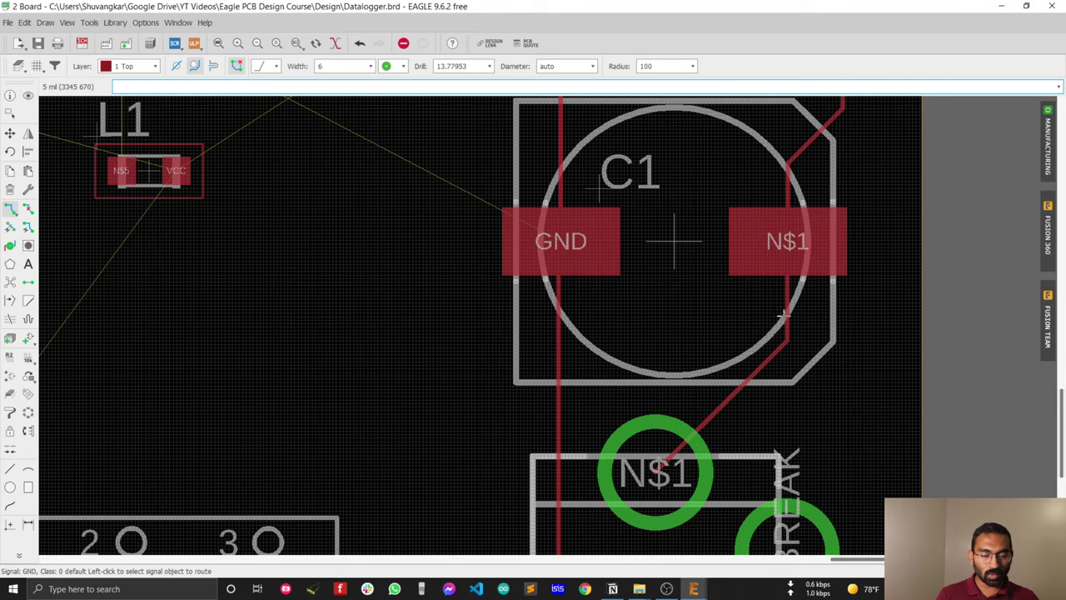
pyautogui.scroll(-4, 774, 315)
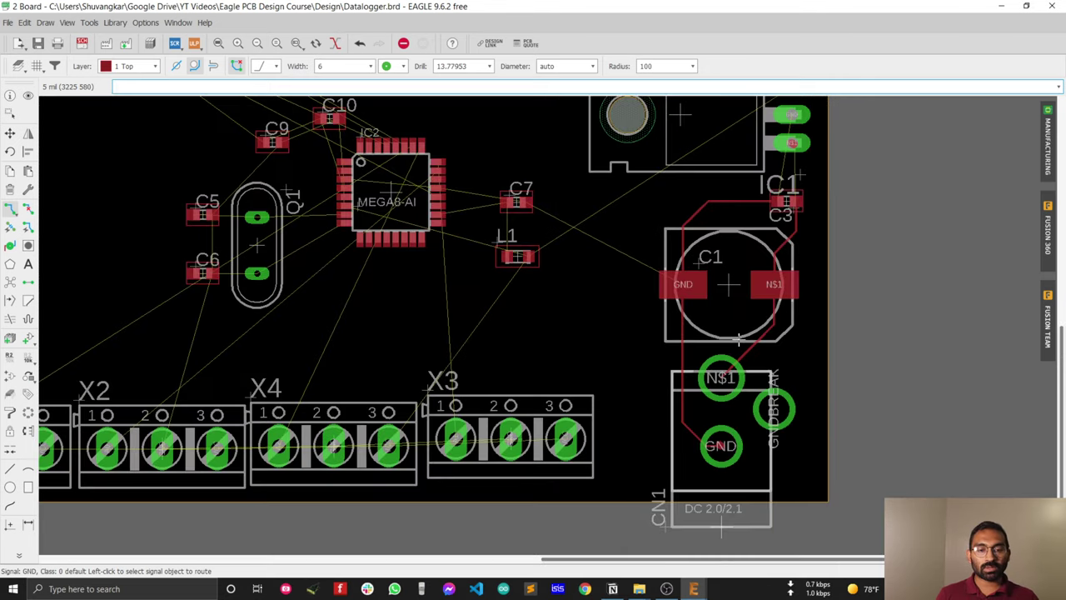
pyautogui.scroll(-1, 748, 343)
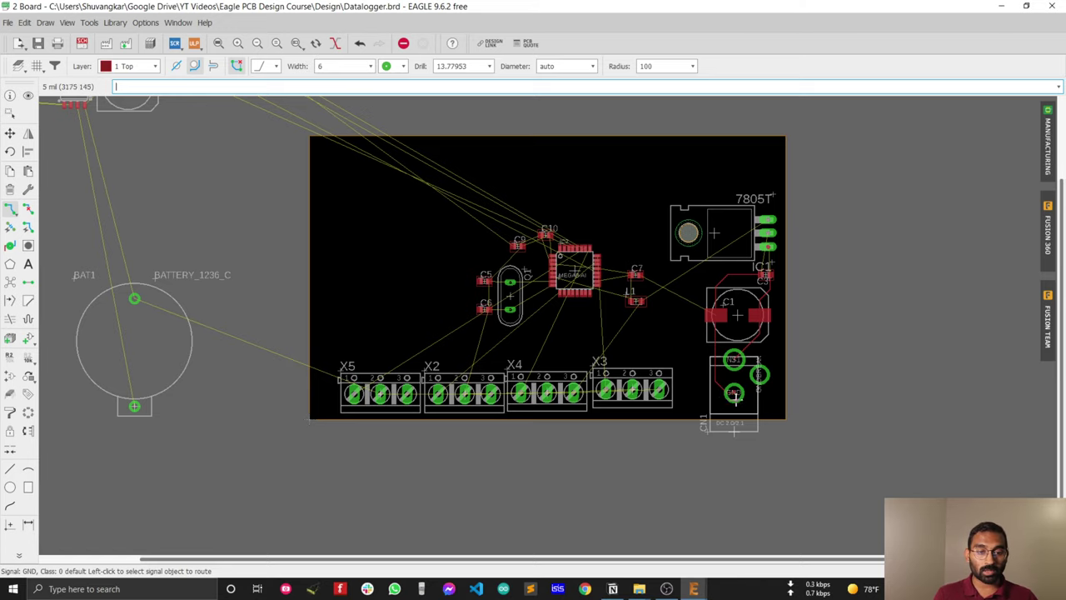
pyautogui.scroll(1, 724, 385)
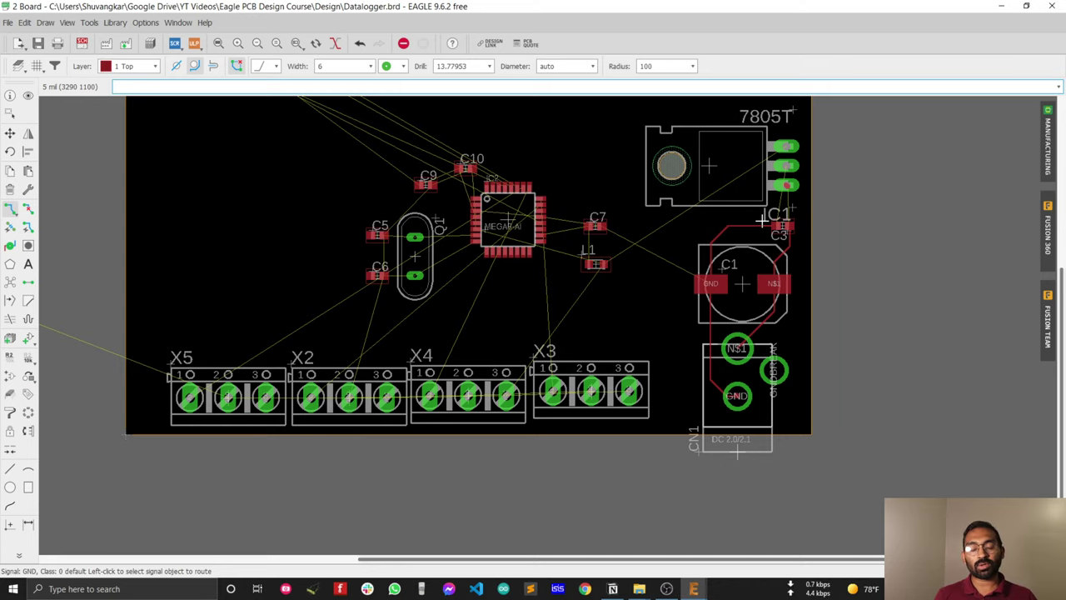
pyautogui.scroll(-2, 759, 345)
pyautogui.scroll(2, 733, 339)
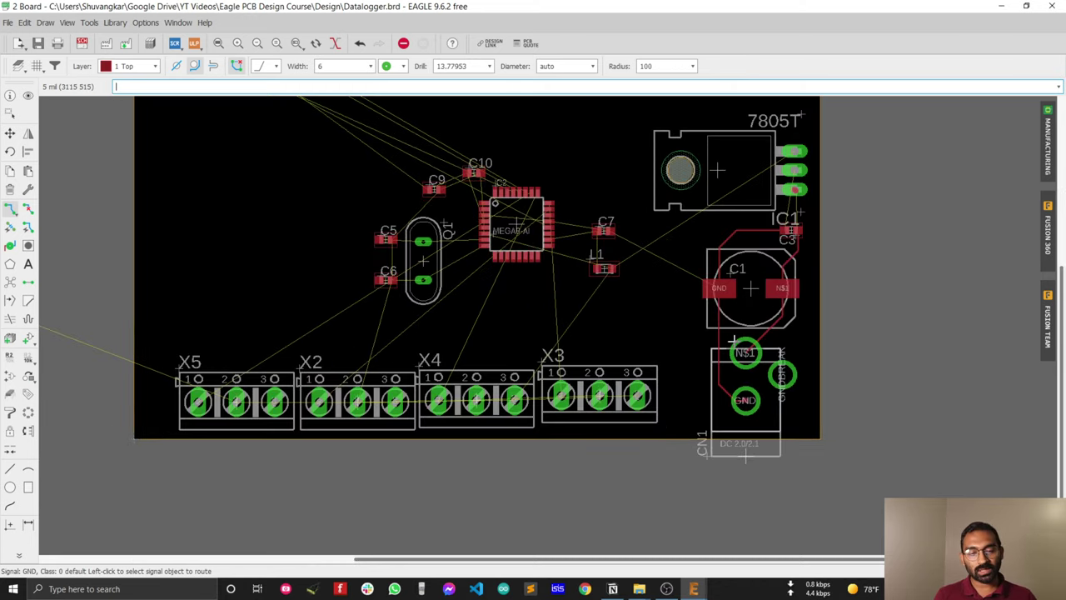
pyautogui.scroll(2, 733, 340)
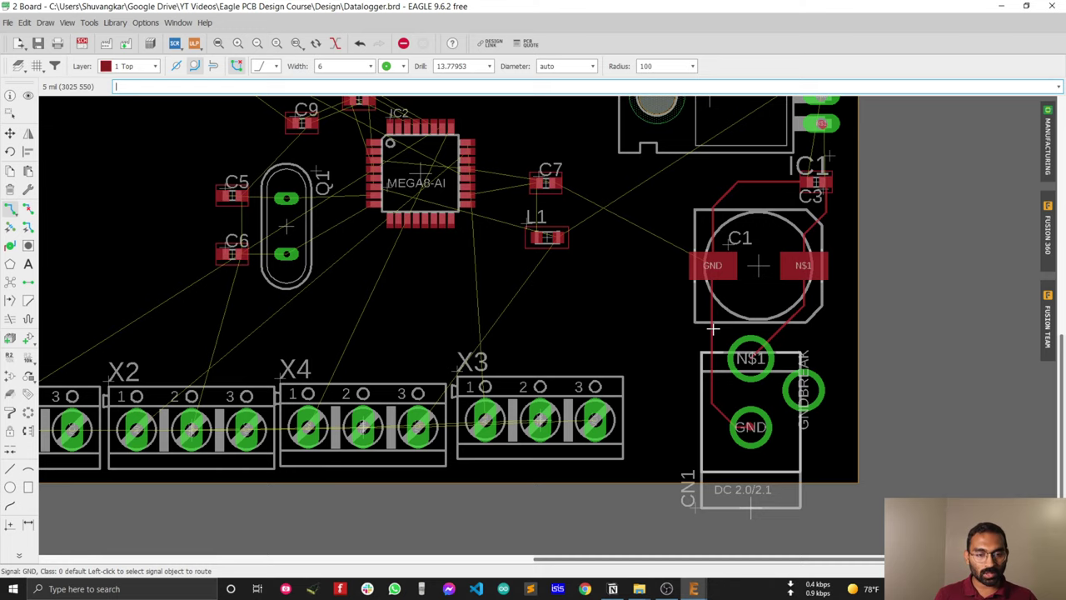
pyautogui.scroll(-2, 712, 368)
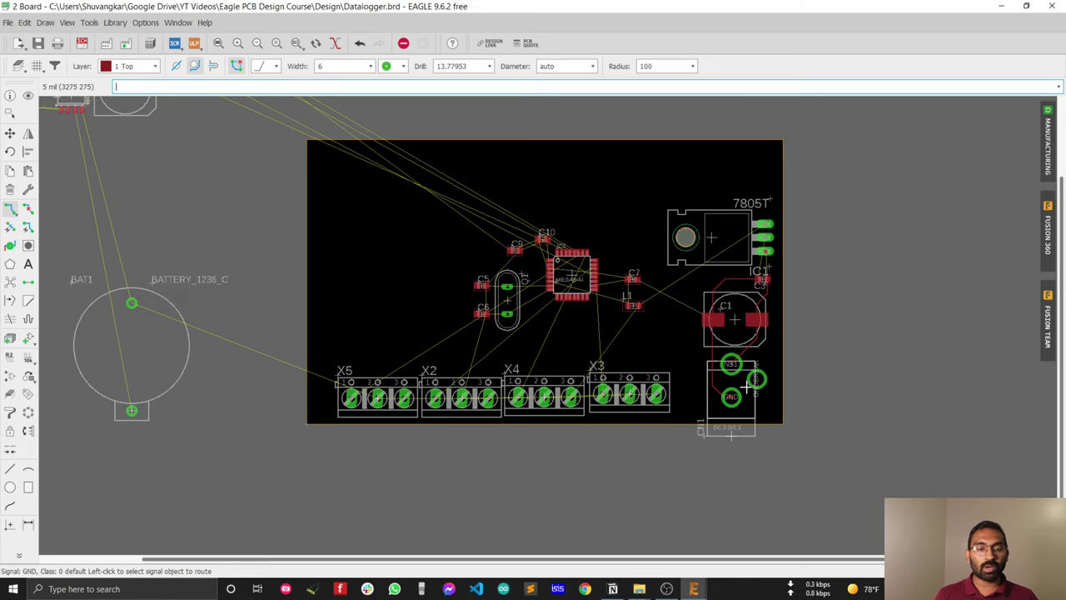
pyautogui.scroll(5, 718, 329)
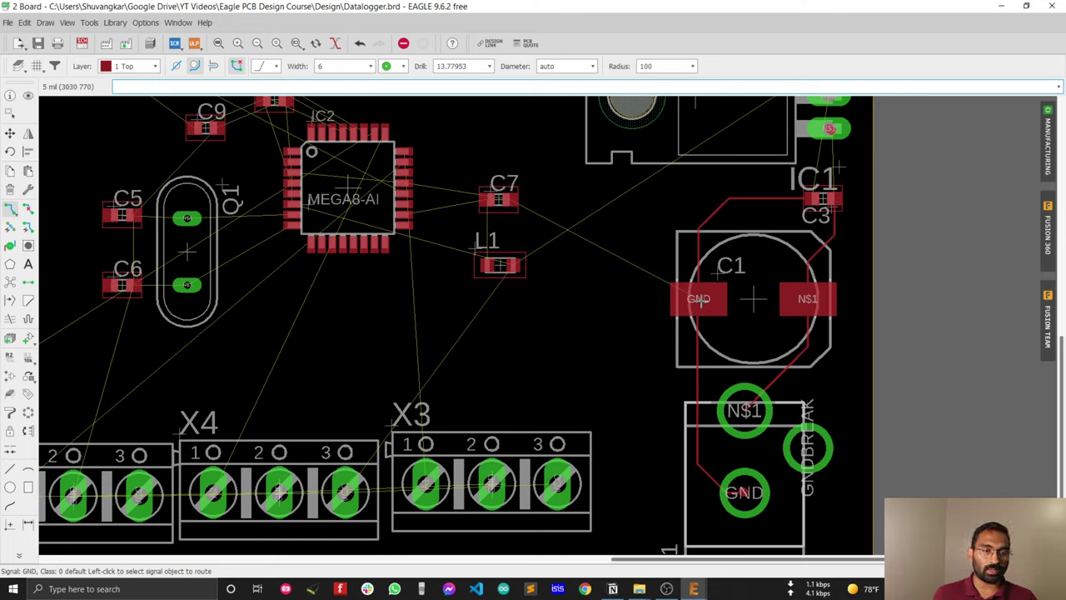
pyautogui.scroll(-4, 696, 338)
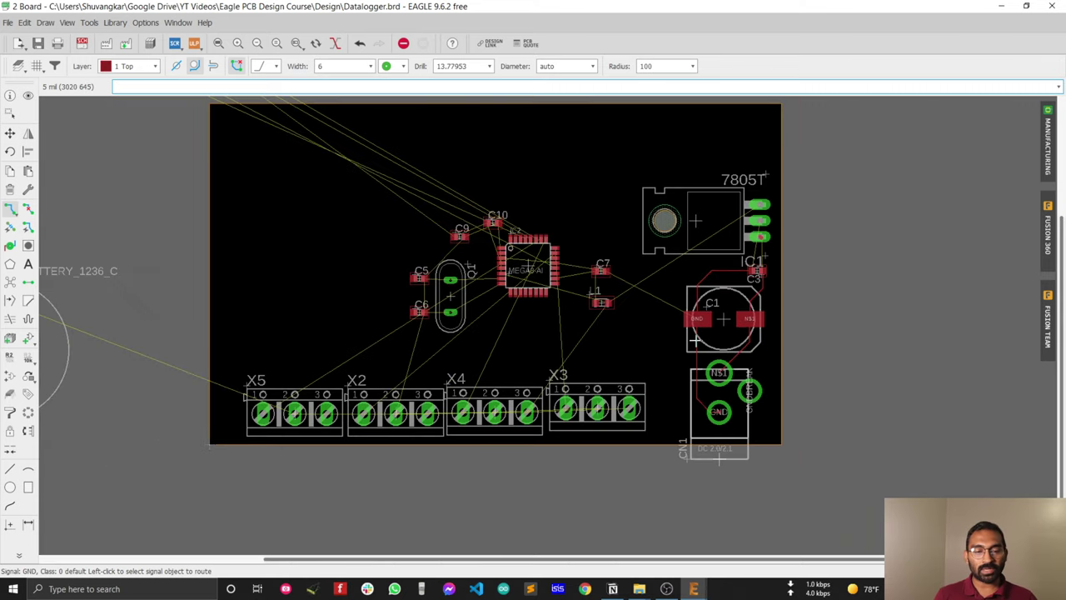
pyautogui.scroll(-1, 486, 340)
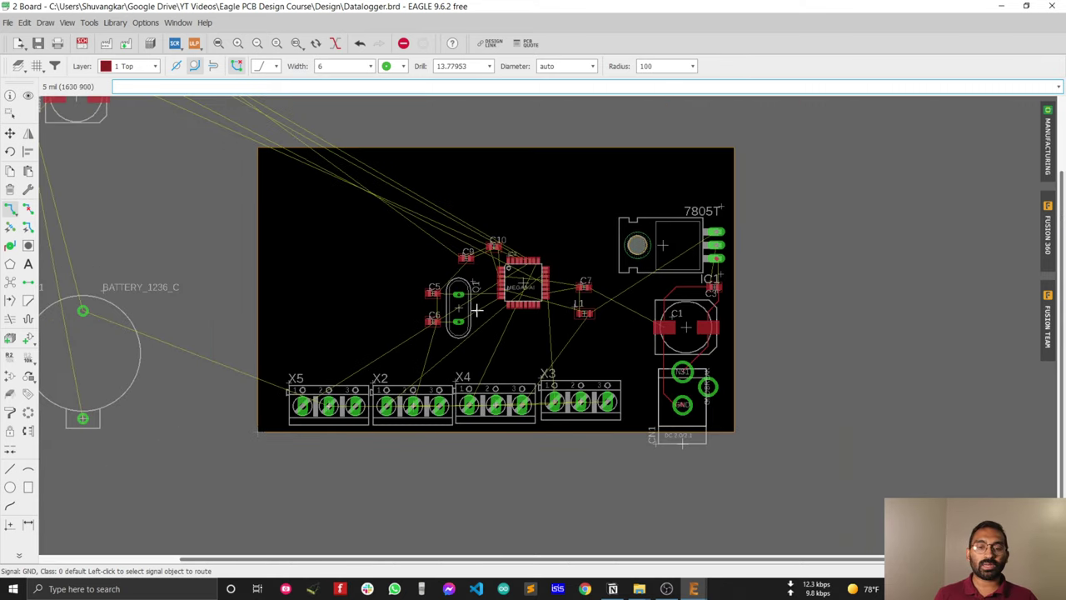
pyautogui.scroll(1, 457, 265)
pyautogui.scroll(-1, 572, 252)
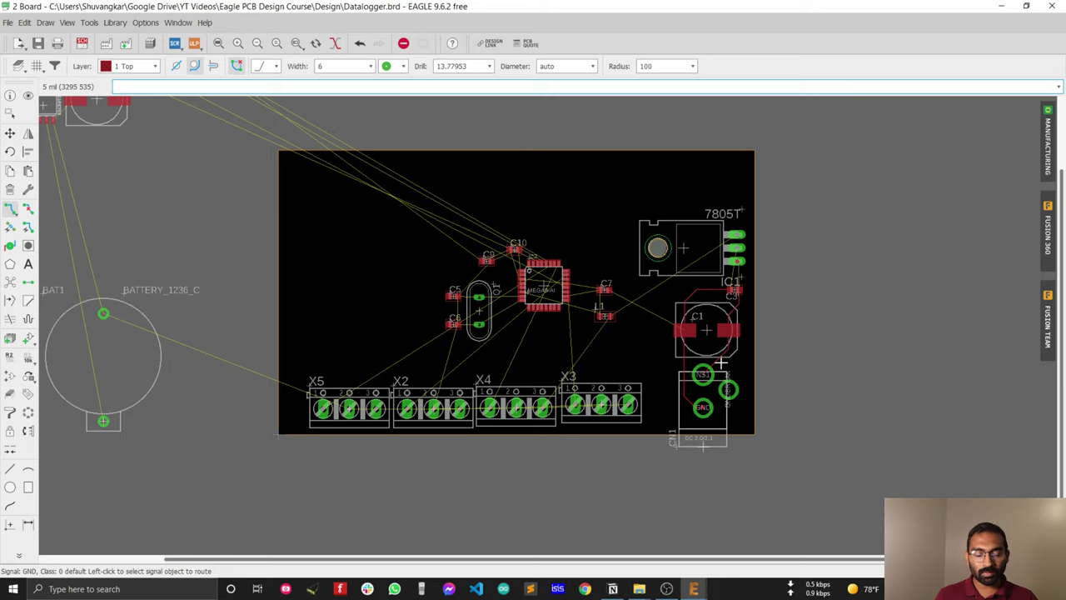
pyautogui.scroll(4, 720, 362)
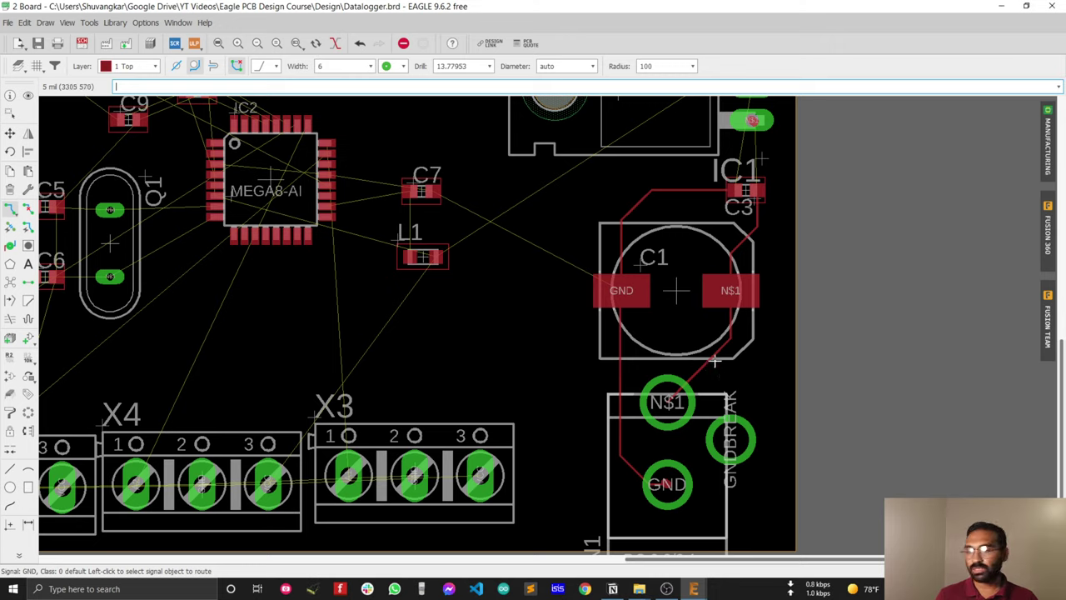
# Step: Rip up the two thin N$1 trace segments between C1 and CN1, then go back to Route Airwire
pyautogui.click(30, 214)
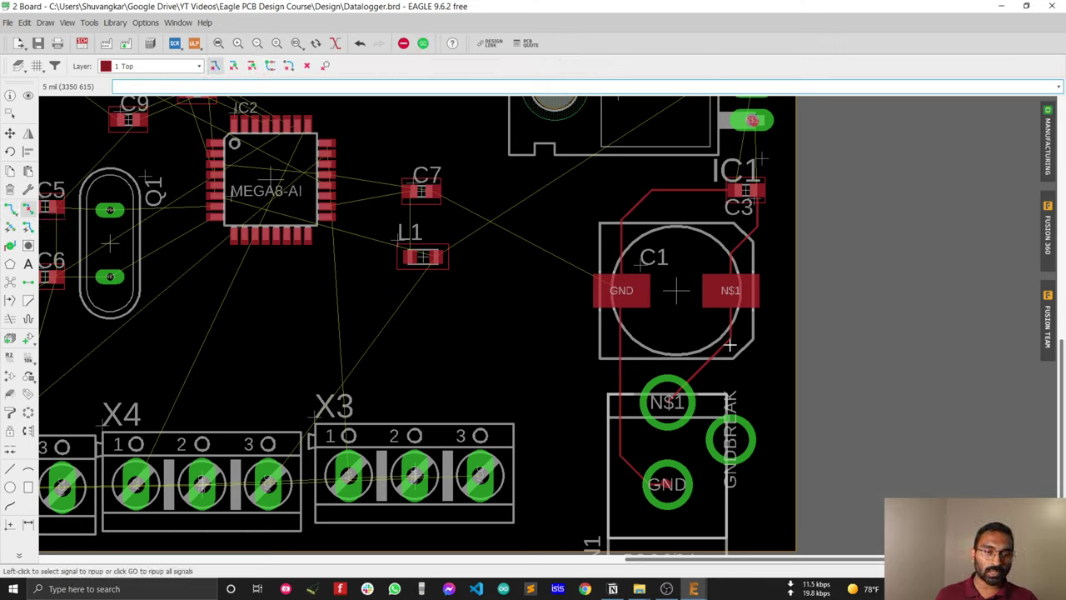
pyautogui.scroll(2, 730, 348)
pyautogui.click(704, 359)
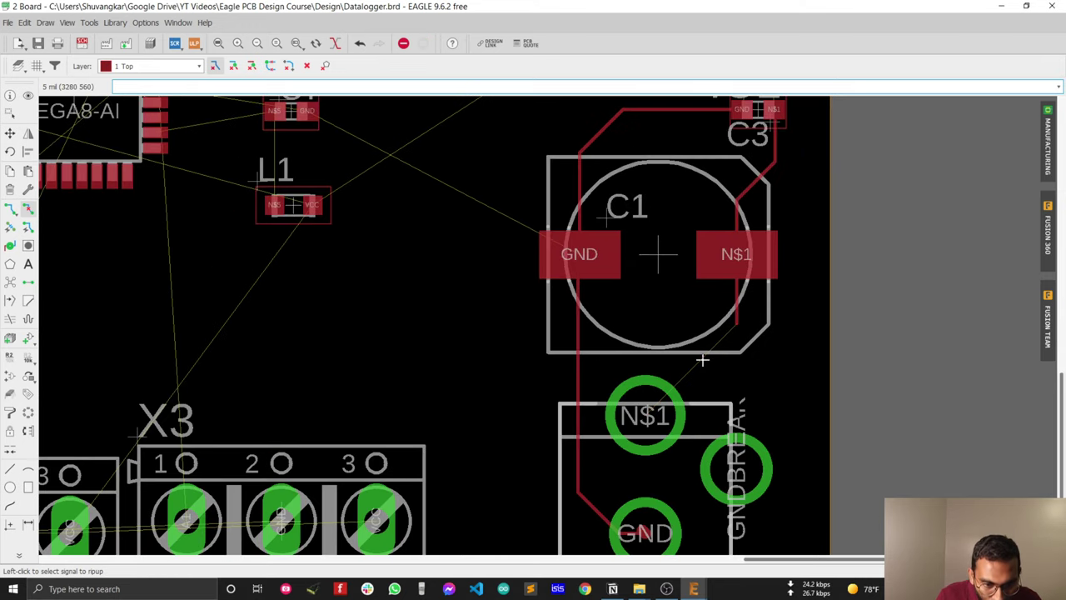
pyautogui.click(734, 299)
pyautogui.scroll(-4, 736, 292)
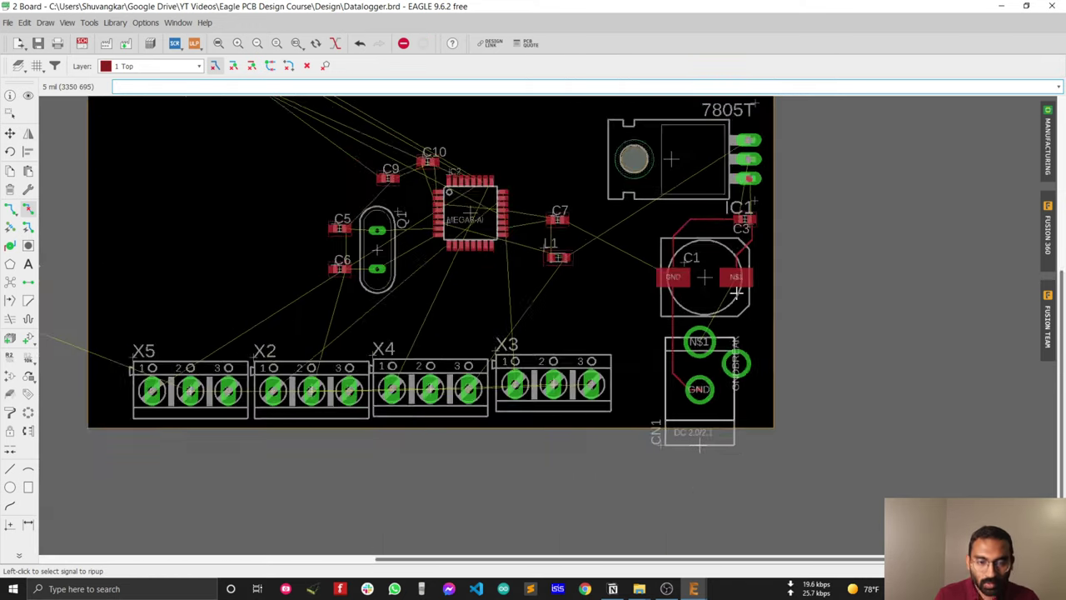
pyautogui.click(12, 213)
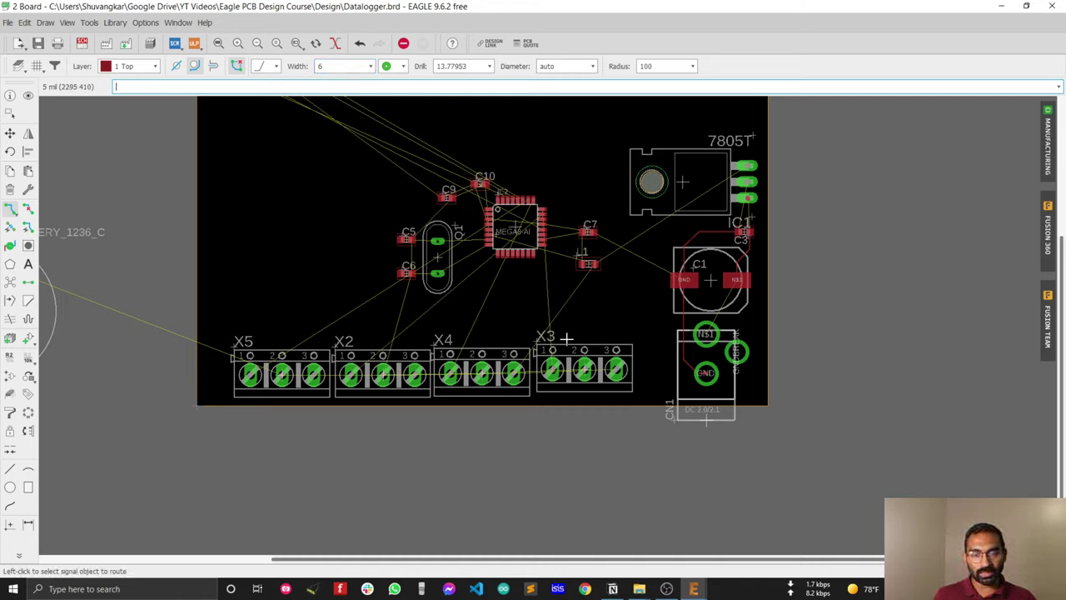
# Step: Set the route trace width to 40
pyautogui.click(369, 66)
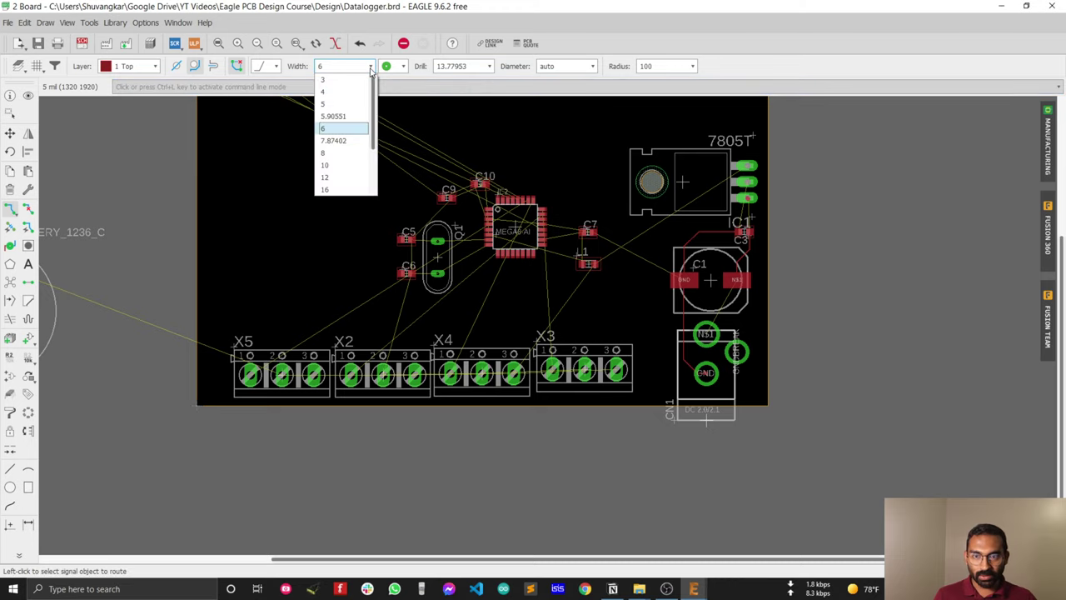
pyautogui.scroll(-1, 348, 155)
pyautogui.click(347, 165)
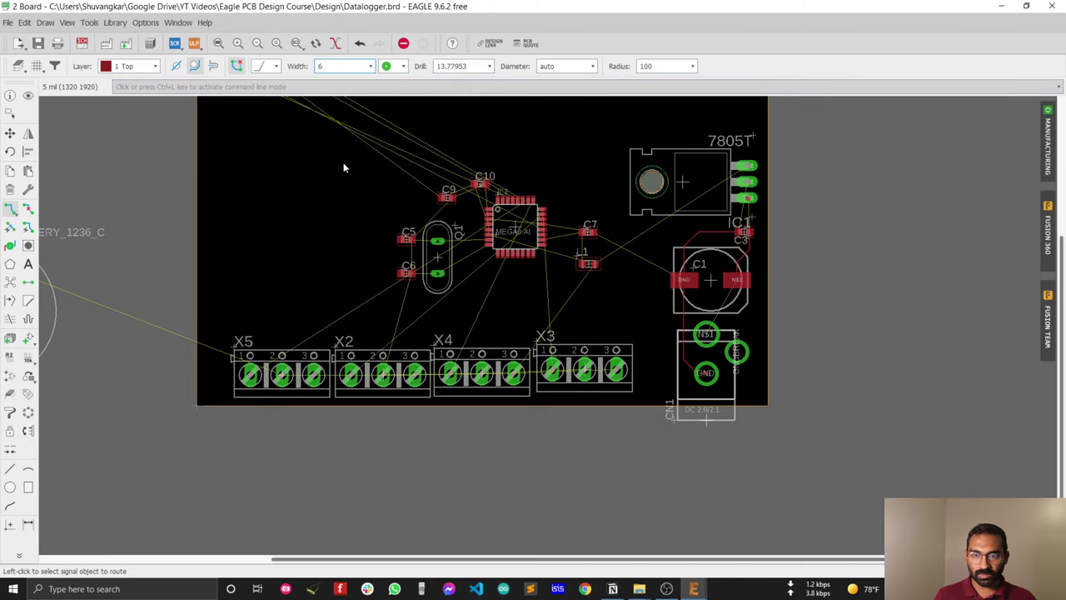
# Step: Route a thick N$1 trace from CN1's N$1 pad to C1's N$1 pad
pyautogui.scroll(4, 745, 367)
pyautogui.scroll(-4, 802, 342)
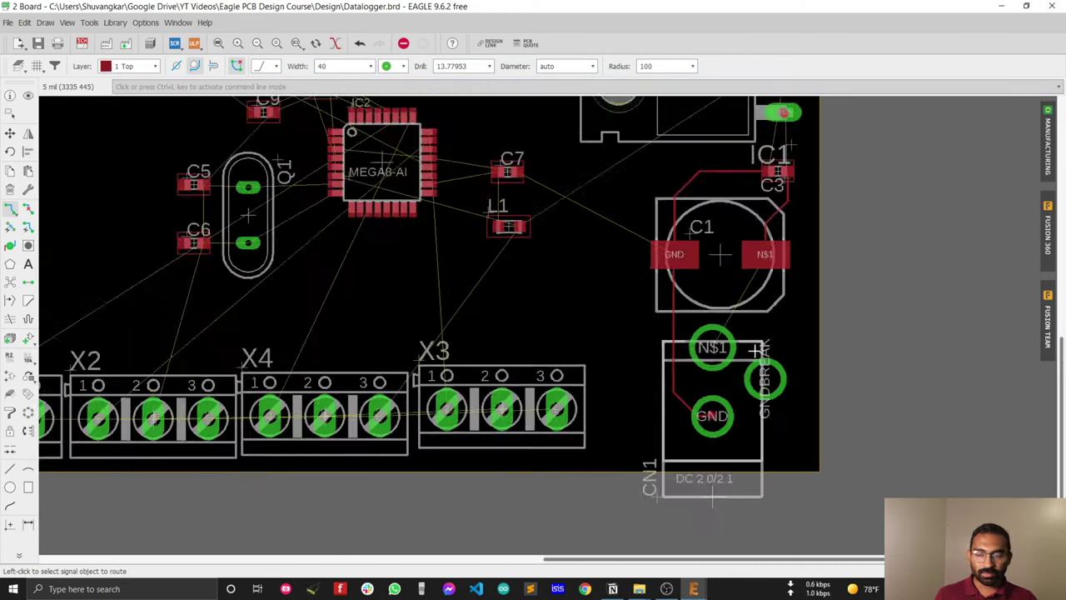
pyautogui.scroll(4, 802, 342)
pyautogui.click(735, 332)
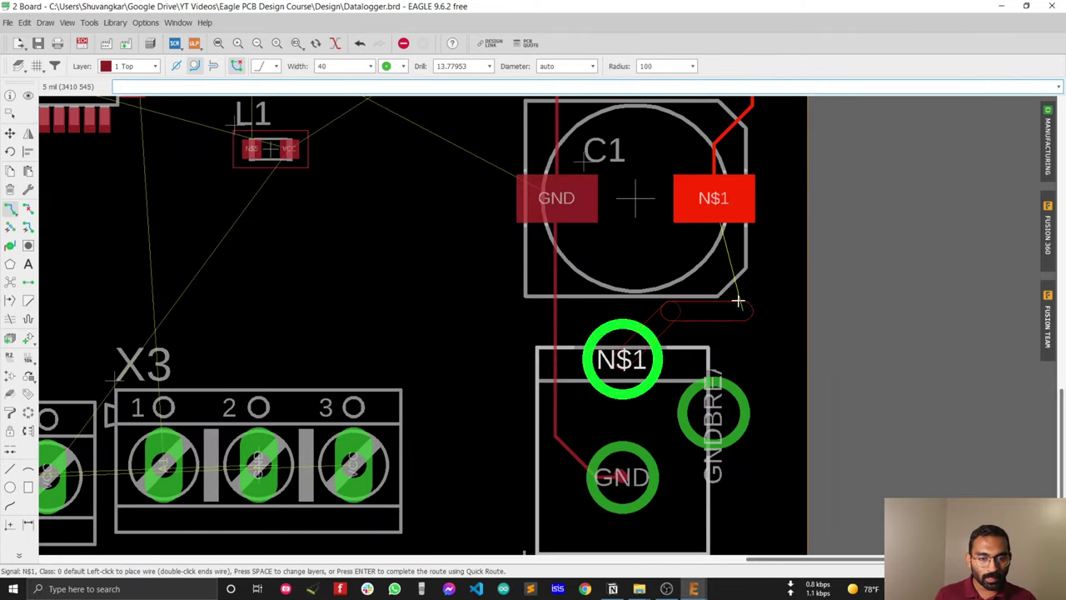
pyautogui.click(714, 198)
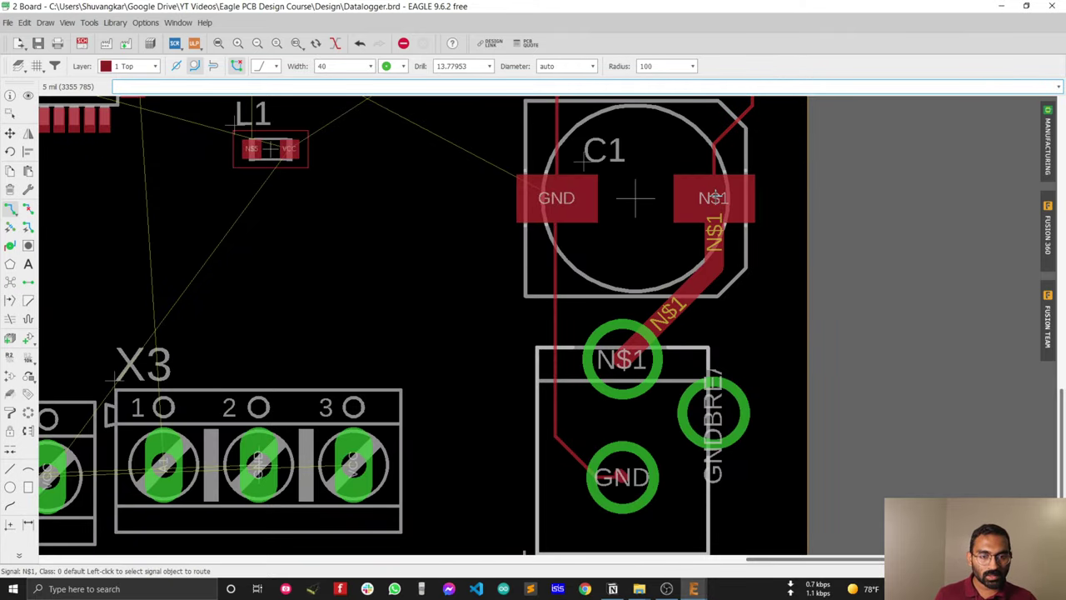
pyautogui.scroll(-4, 713, 198)
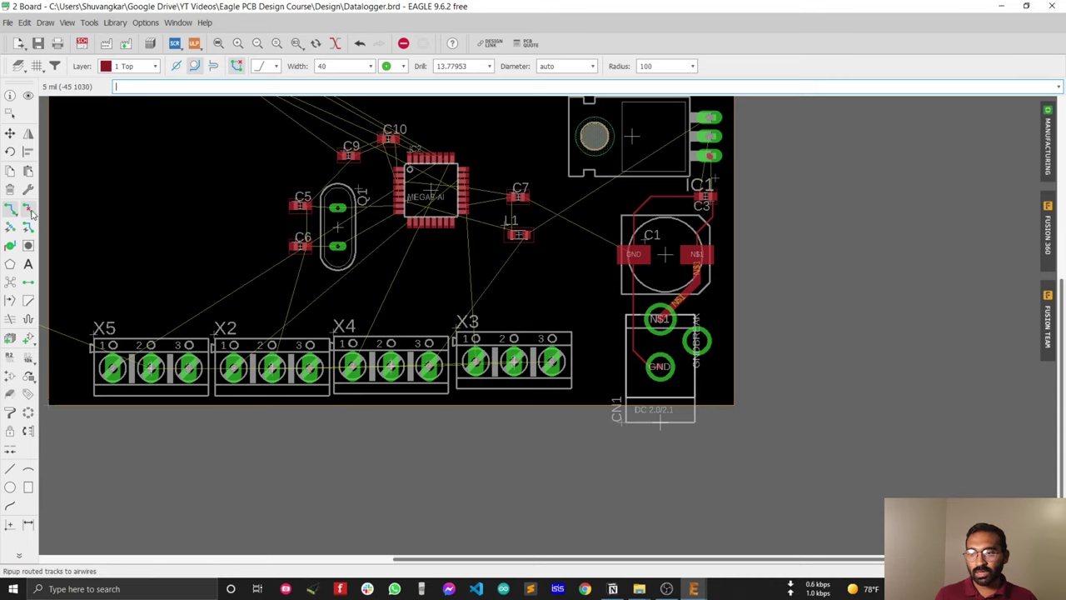
# Step: Rip up the thin GND stub at CN1 and the thin C3-to-C1 N$1 trace, then go back to Route Airwire
pyautogui.click(27, 209)
pyautogui.scroll(3, 631, 300)
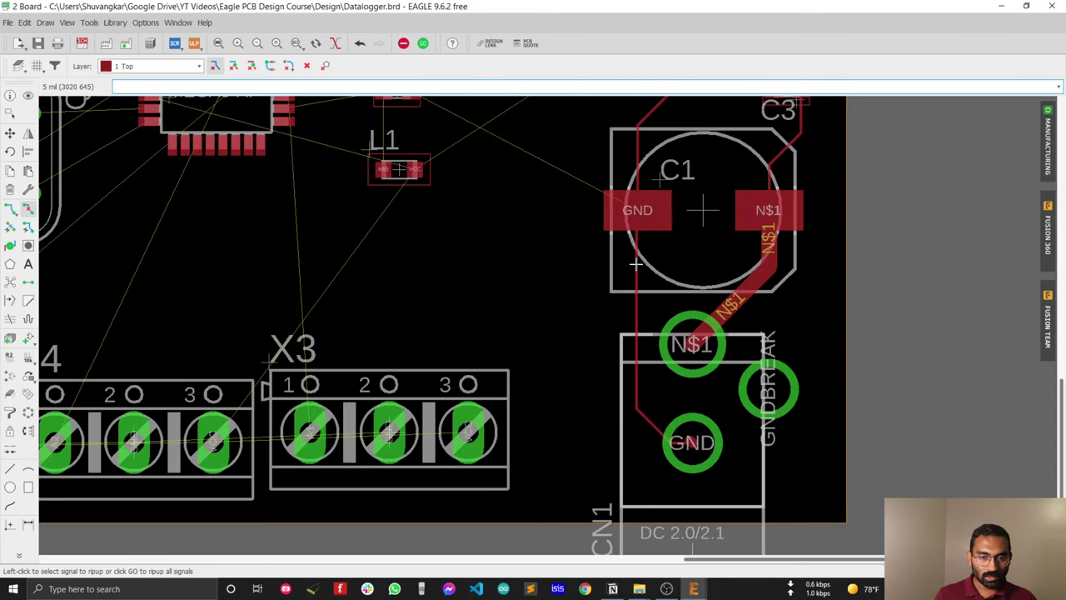
pyautogui.click(655, 428)
pyautogui.click(691, 442)
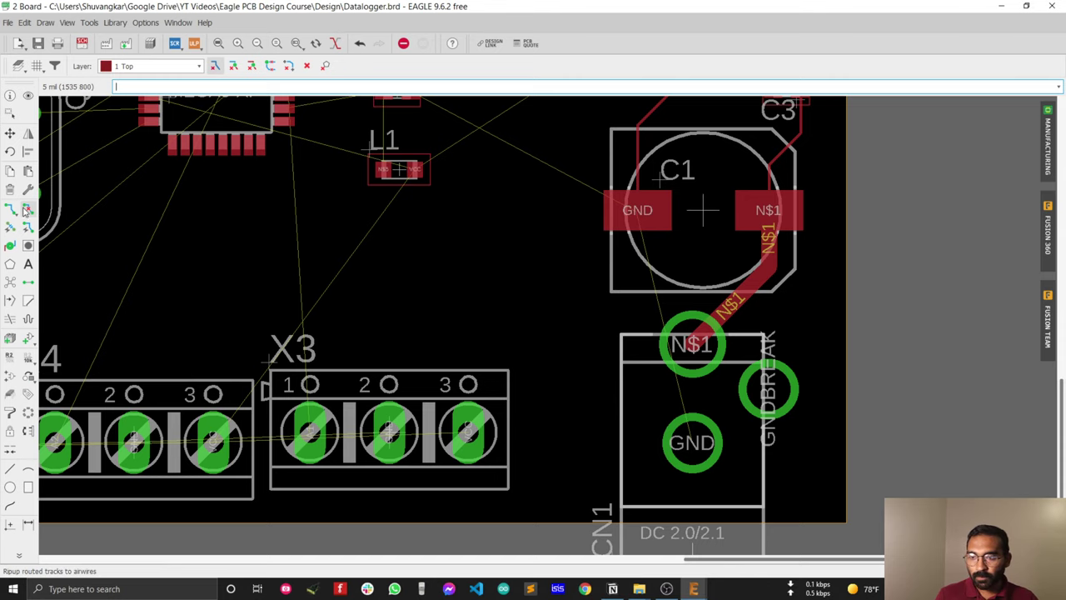
pyautogui.scroll(-1, 574, 283)
pyautogui.scroll(1, 714, 227)
pyautogui.click(708, 235)
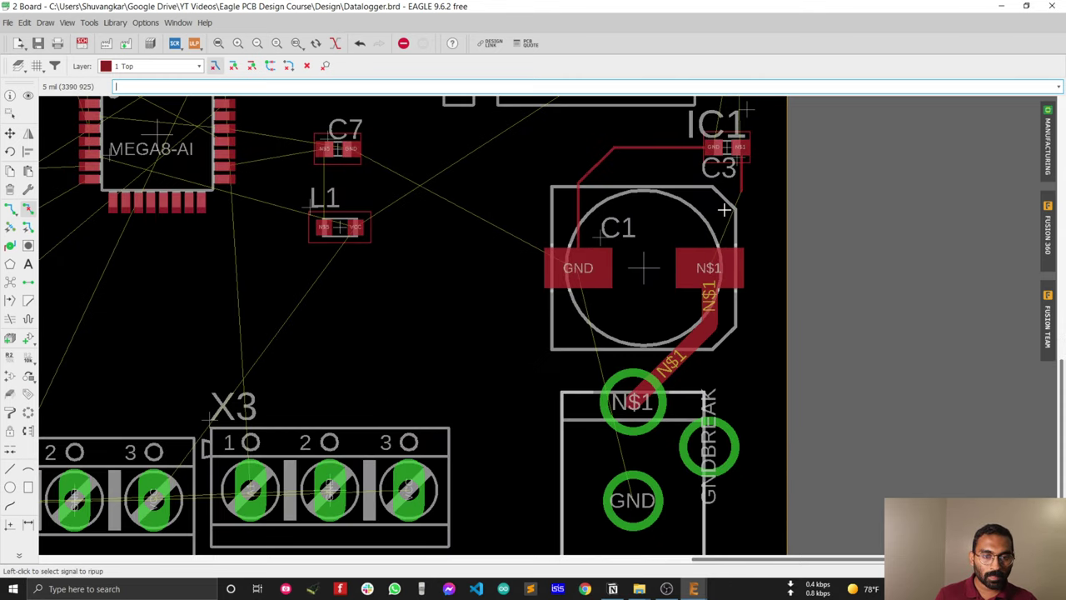
pyautogui.click(10, 209)
pyautogui.scroll(2, 730, 233)
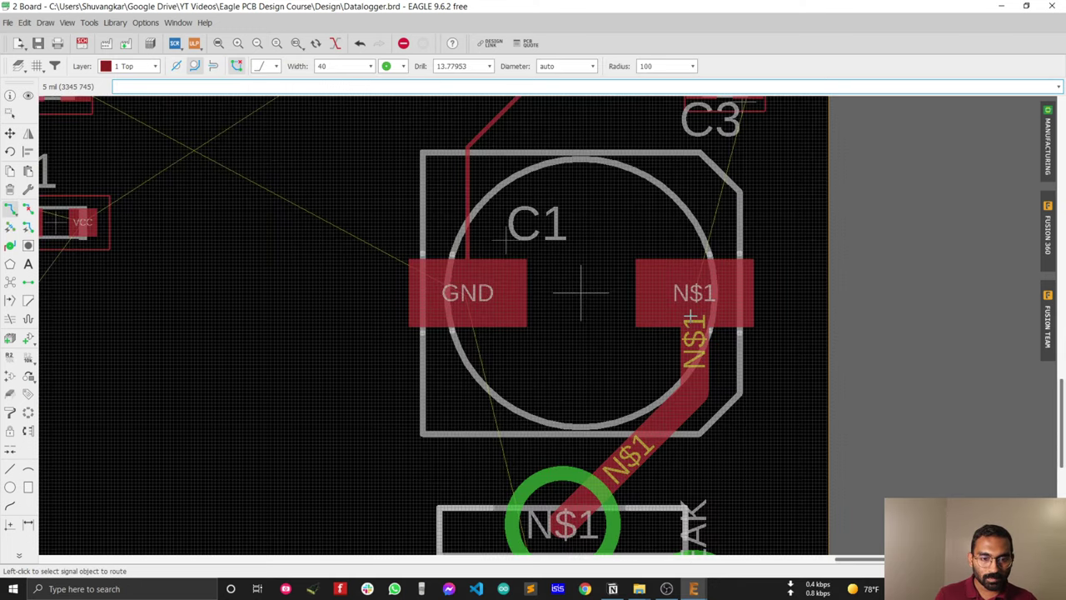
# Step: Route width-40 traces for N$1 from C1 to C3 and GND from CN1 to C1
pyautogui.click(691, 316)
pyautogui.scroll(-2, 700, 299)
pyautogui.scroll(2, 733, 192)
pyautogui.click(741, 165)
pyautogui.scroll(-3, 733, 171)
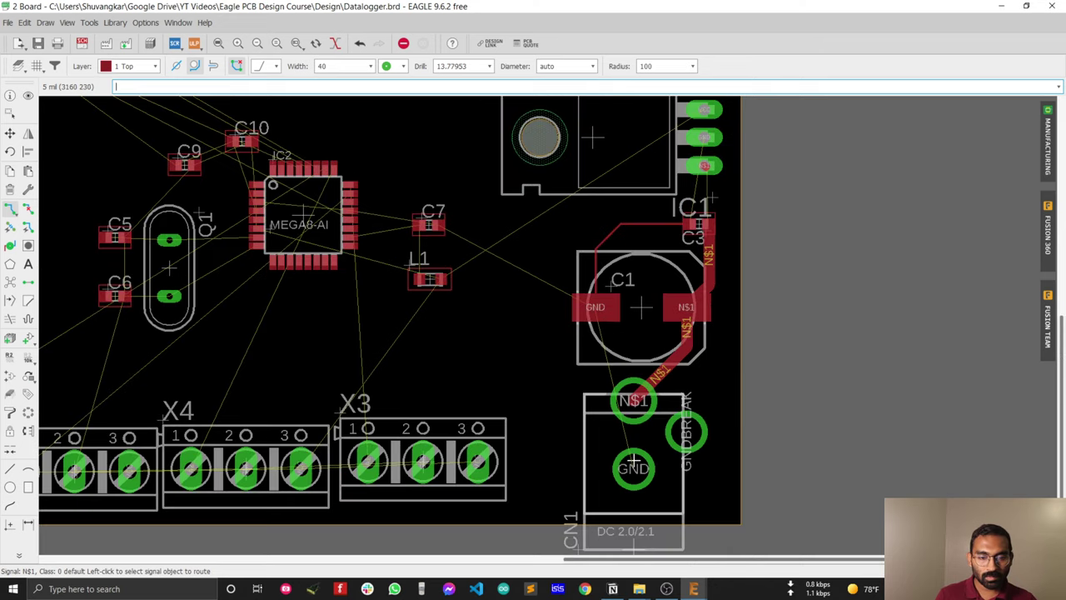
pyautogui.click(633, 464)
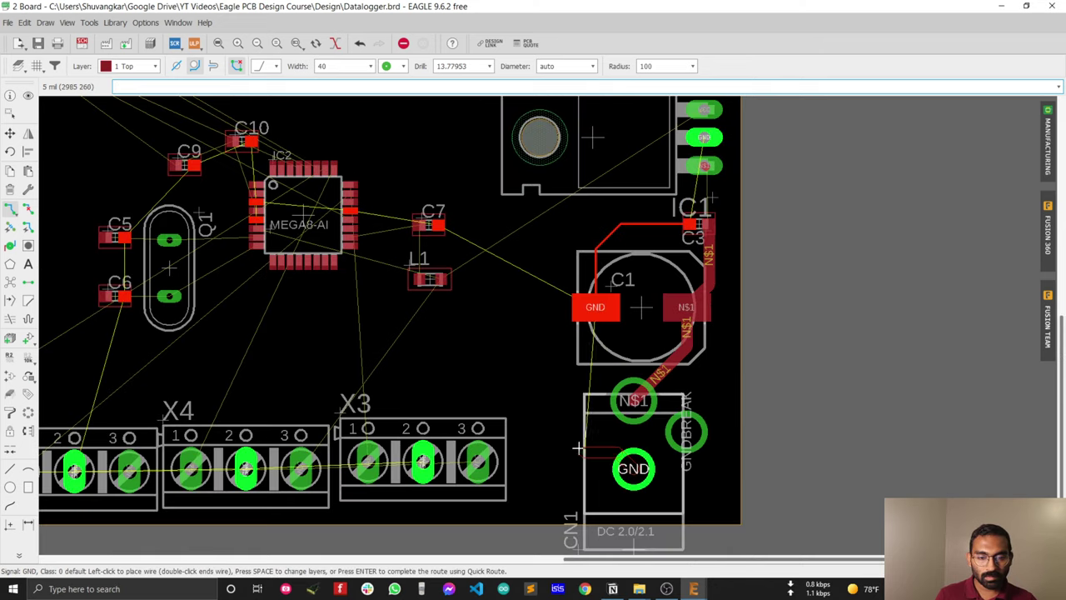
pyautogui.click(592, 308)
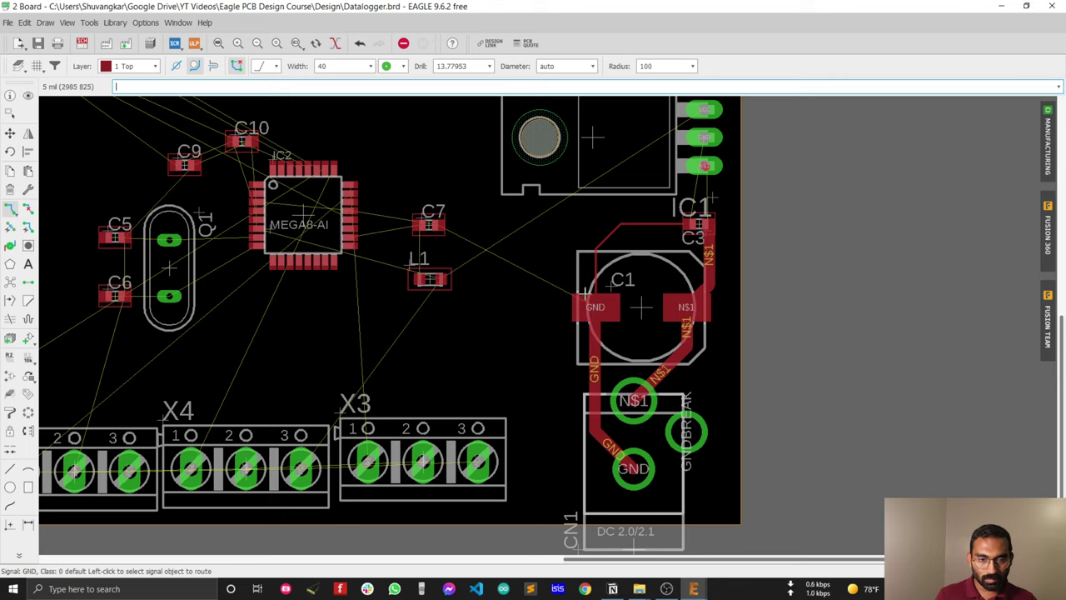
# Step: Rip up both segments of the thin GND trace between C1 and C3
pyautogui.click(27, 208)
pyautogui.scroll(1, 658, 225)
pyautogui.click(658, 225)
pyautogui.click(588, 240)
pyautogui.click(10, 210)
# Step: Reroute GND from C1 to C3 at width 40 with one bend, then run Ratsnest
pyautogui.click(571, 340)
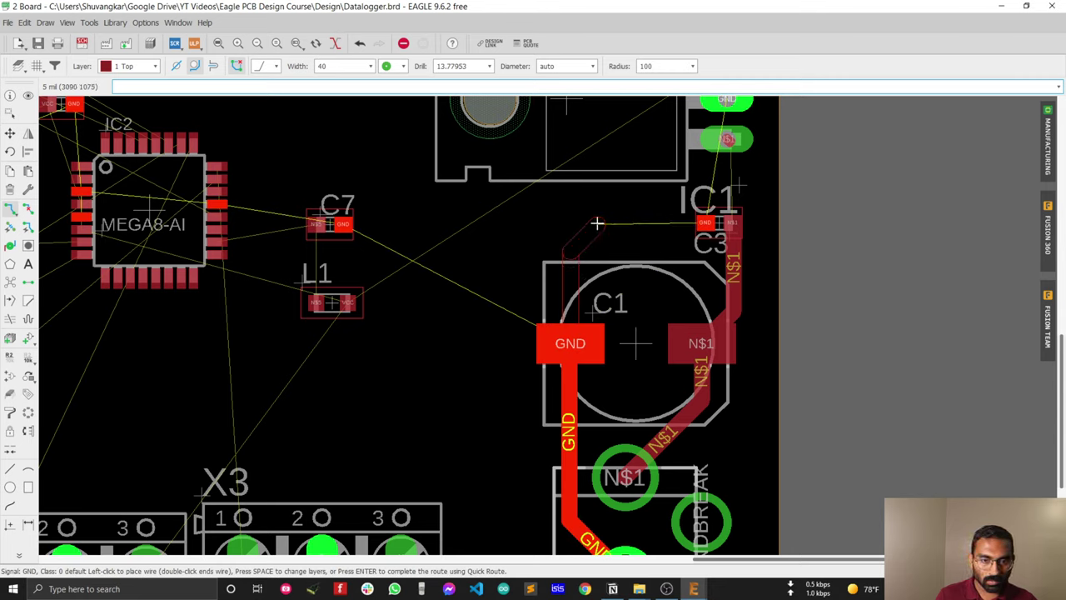
pyautogui.click(597, 223)
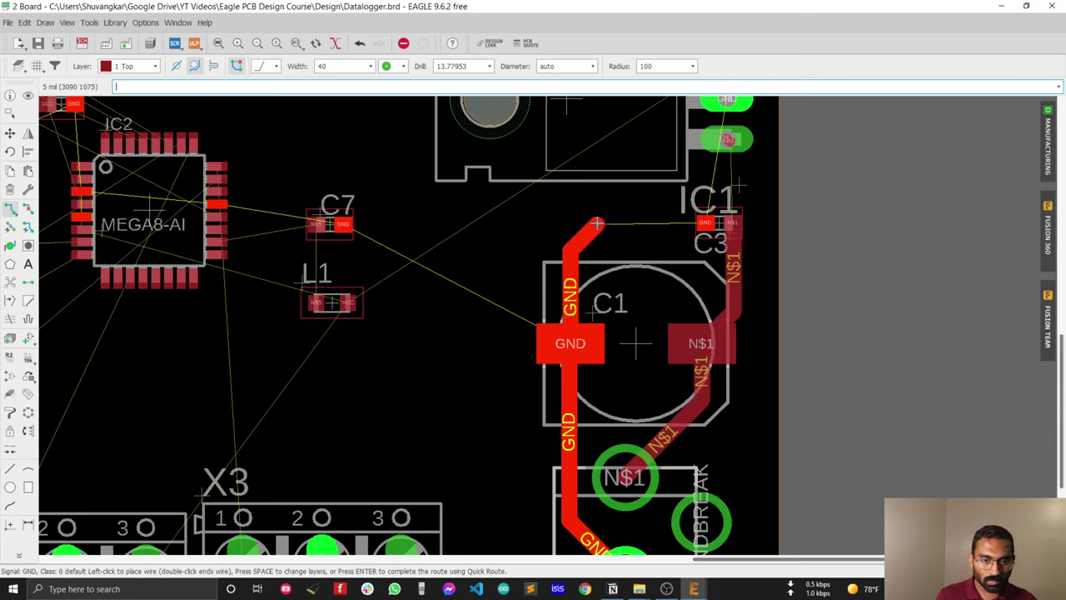
pyautogui.click(705, 223)
pyautogui.click(10, 284)
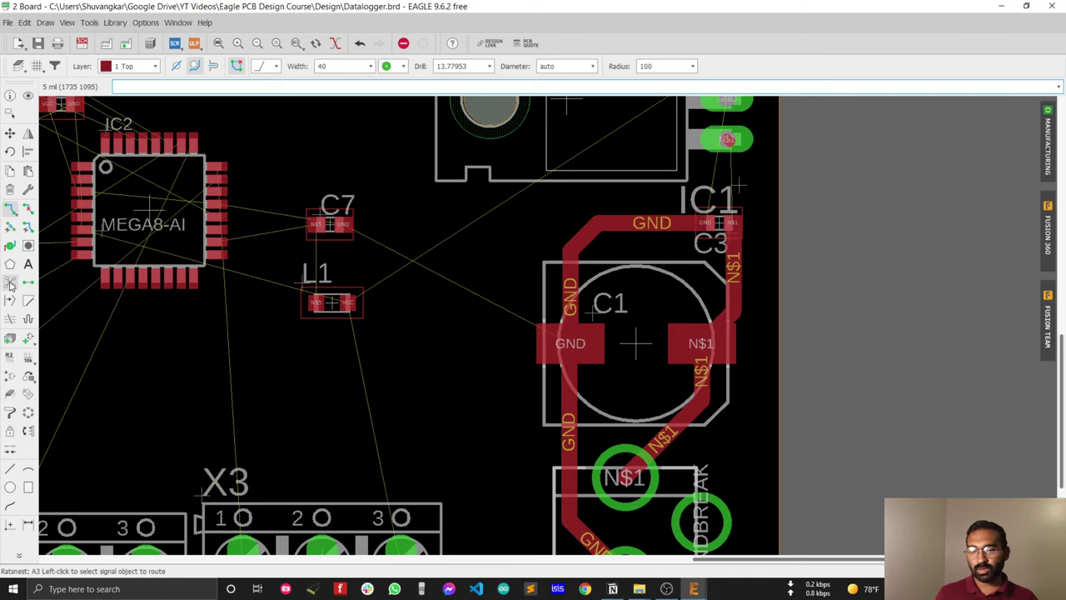
pyautogui.scroll(-5, 677, 225)
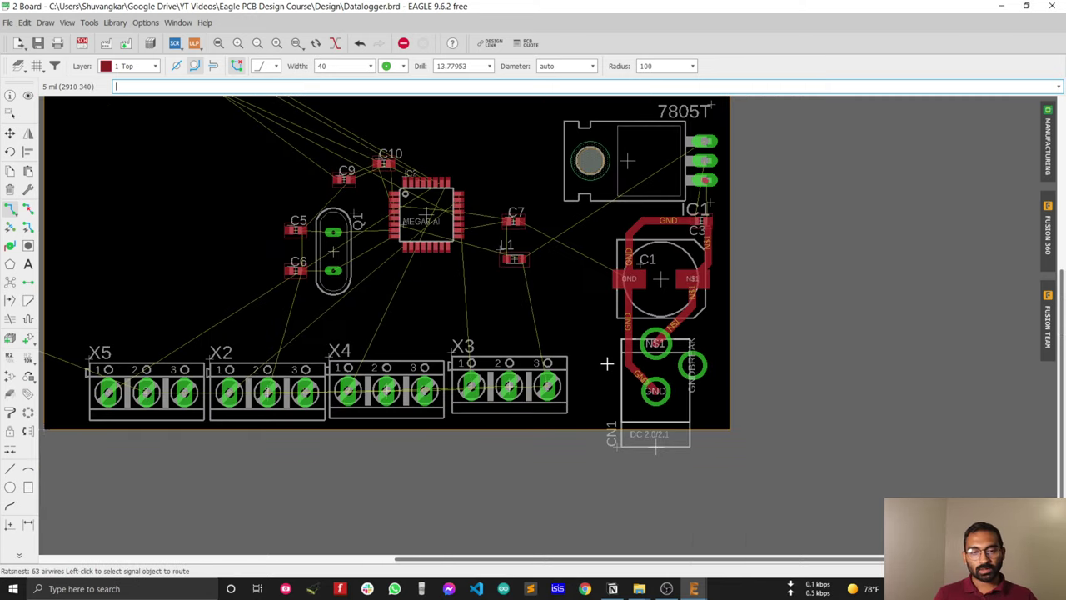
pyautogui.scroll(-2, 609, 371)
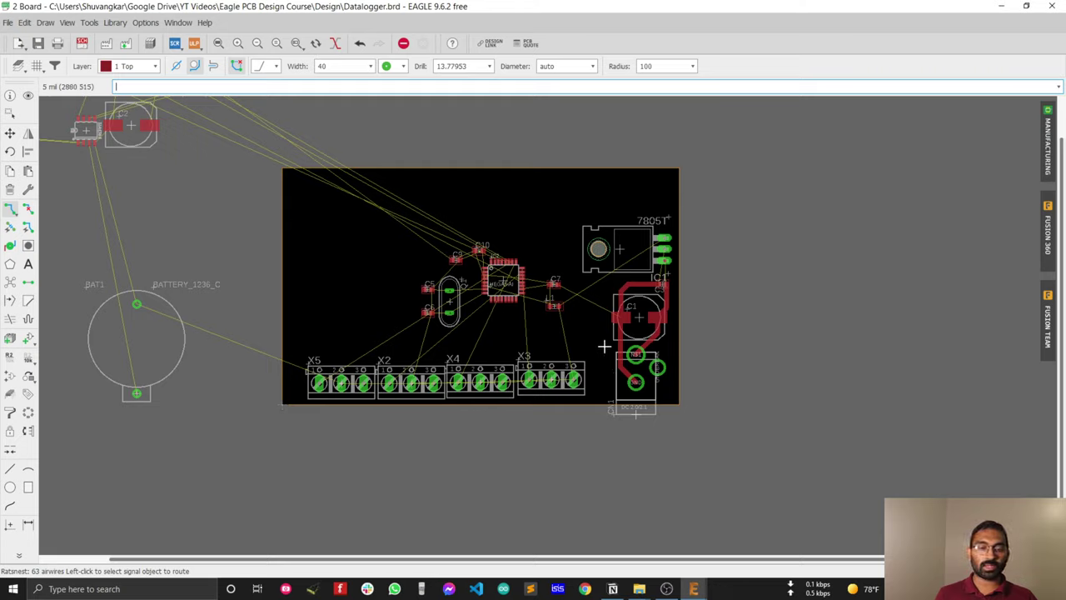